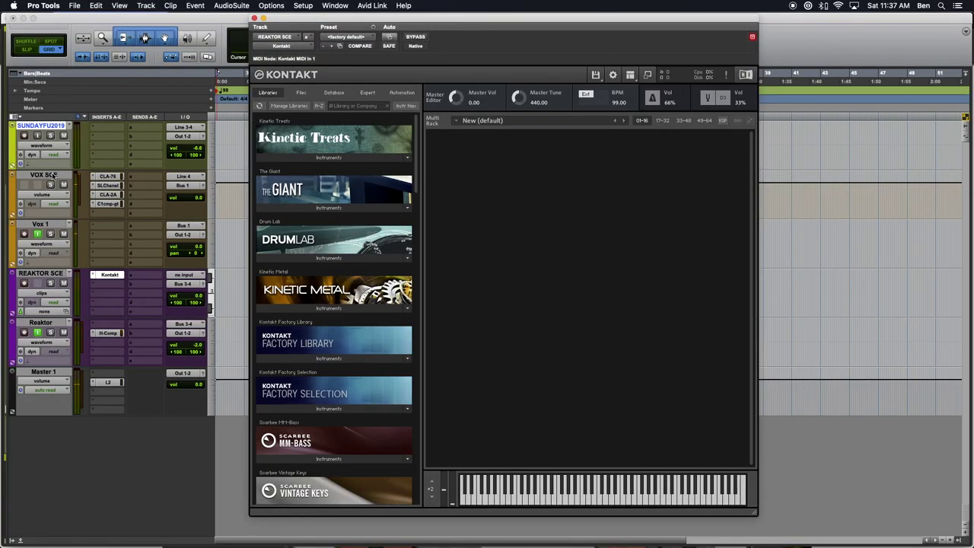
# Step: Highlight the article's date and author line, then clear the selection
pyautogui.click(62, 185)
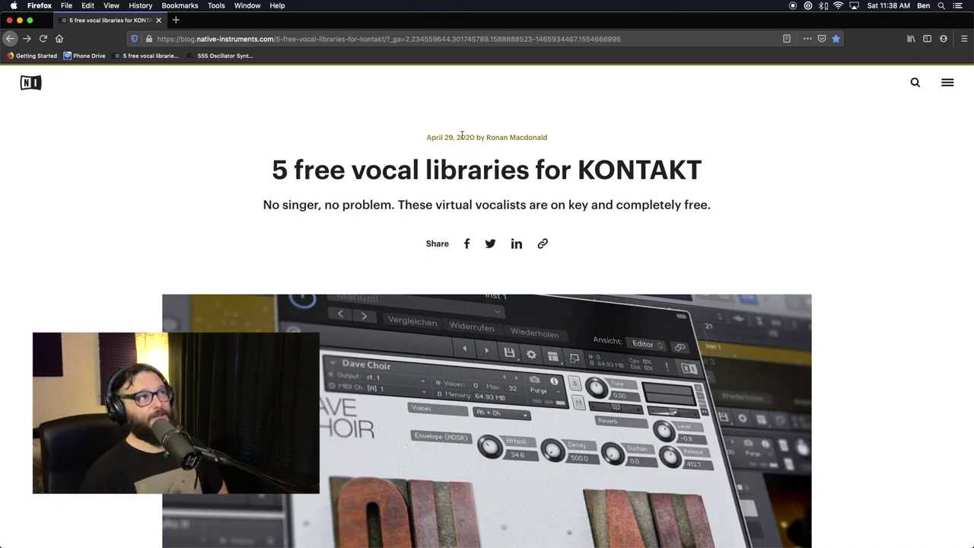
pyautogui.moveTo(426, 137); pyautogui.dragTo(533, 141)
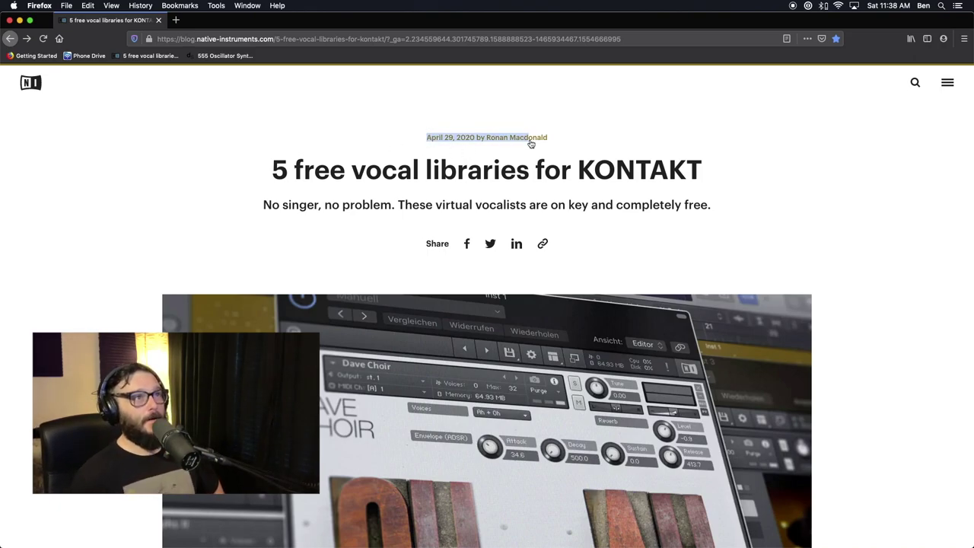
pyautogui.click(482, 137)
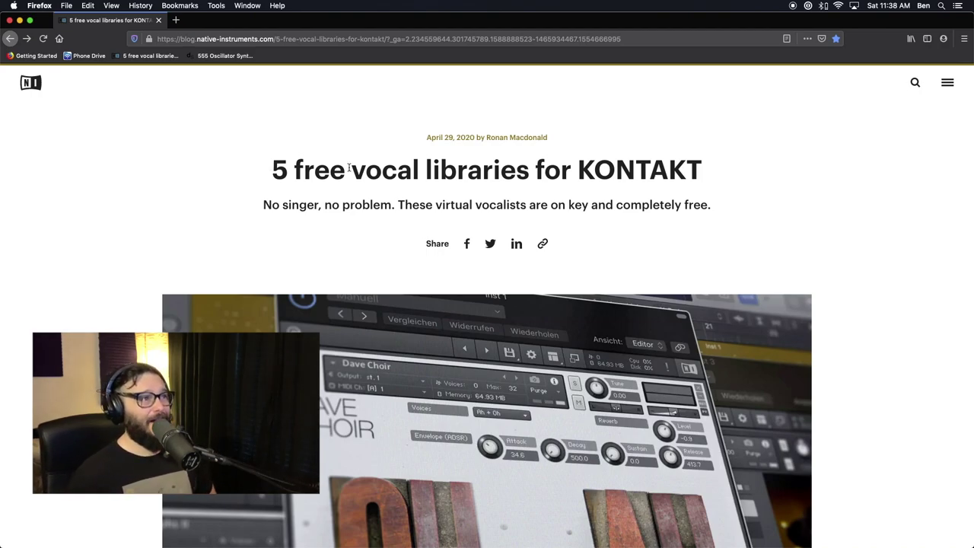
# Step: Read through the free vocal library sections of the article, then return to Pro Tools
pyautogui.scroll(-2, 399, 201)
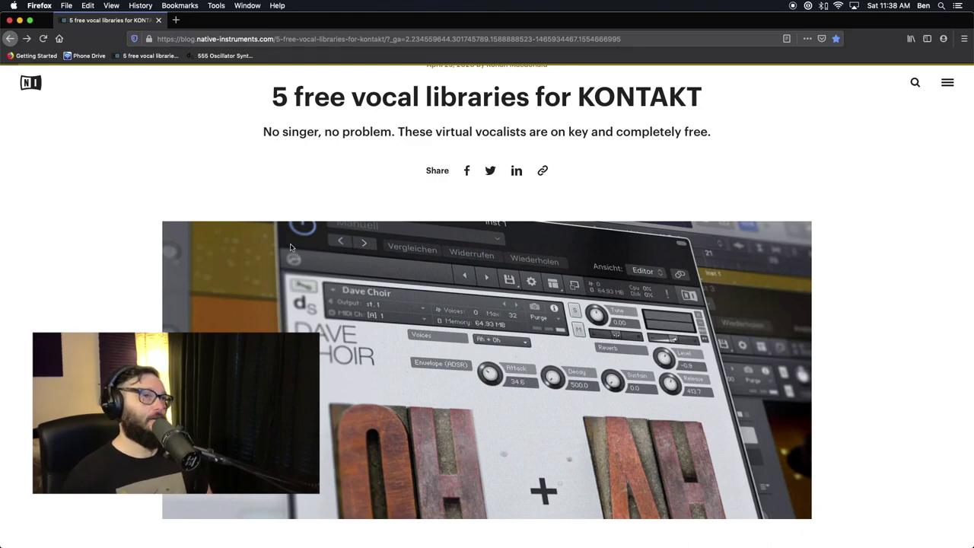
pyautogui.scroll(-1, 265, 188)
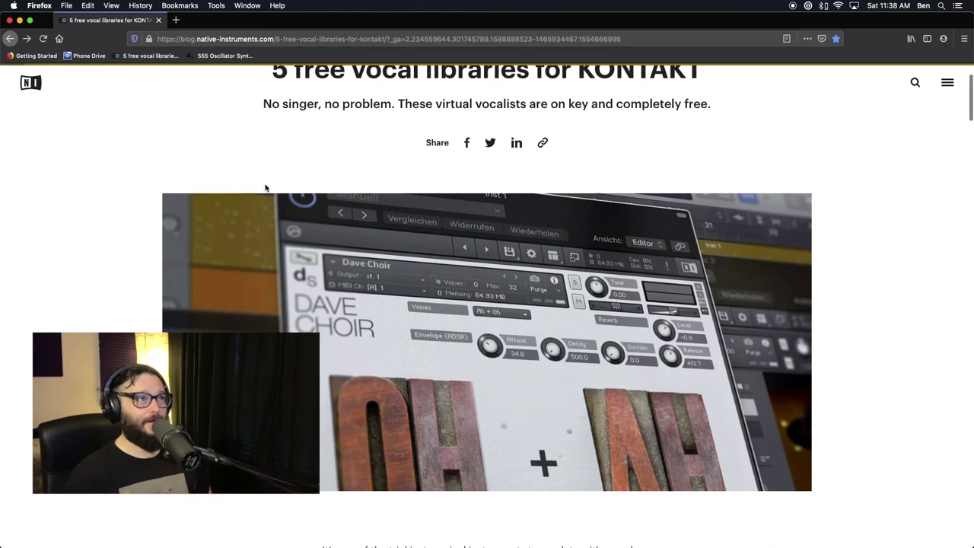
pyautogui.scroll(1, 265, 188)
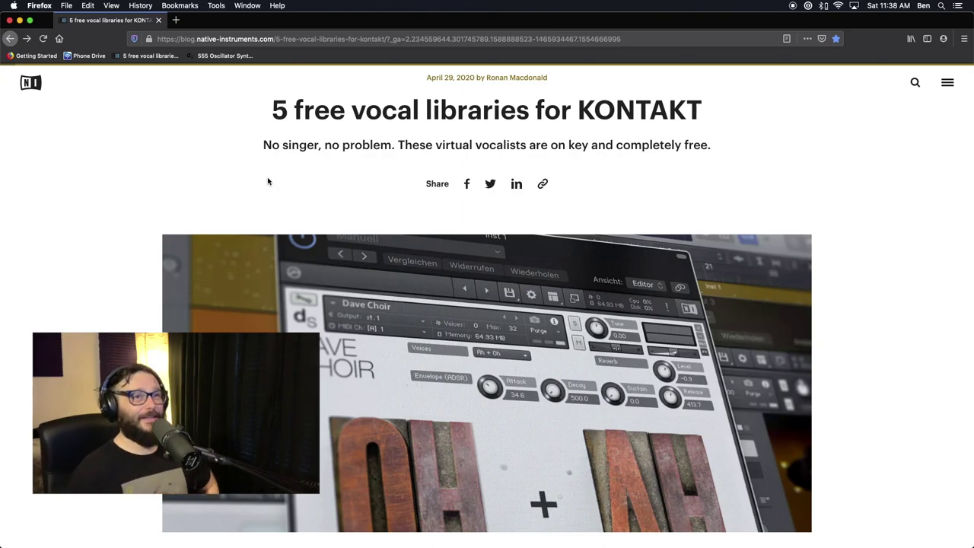
pyautogui.scroll(-5, 267, 180)
pyautogui.scroll(-6, 267, 180)
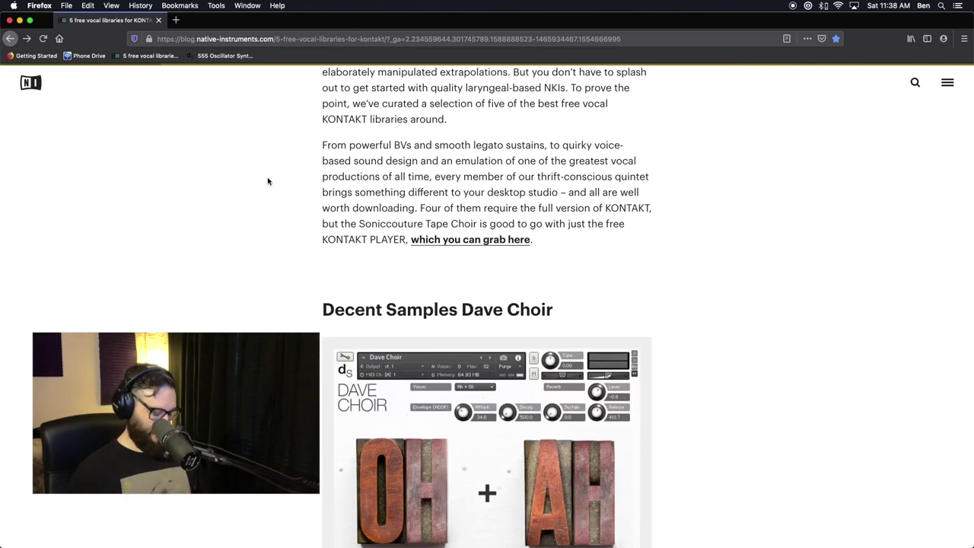
pyautogui.scroll(-18, 267, 180)
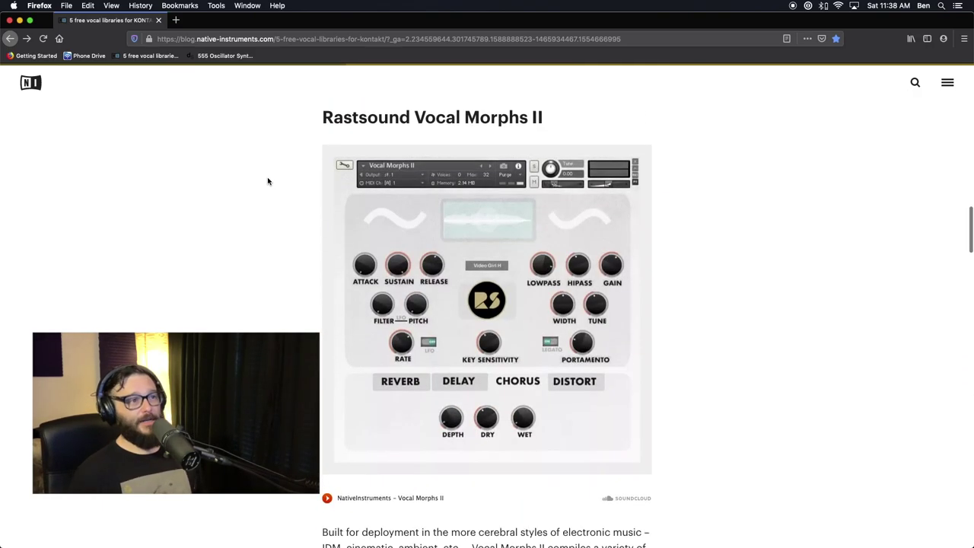
pyautogui.scroll(-5, 267, 180)
pyautogui.scroll(20, 267, 180)
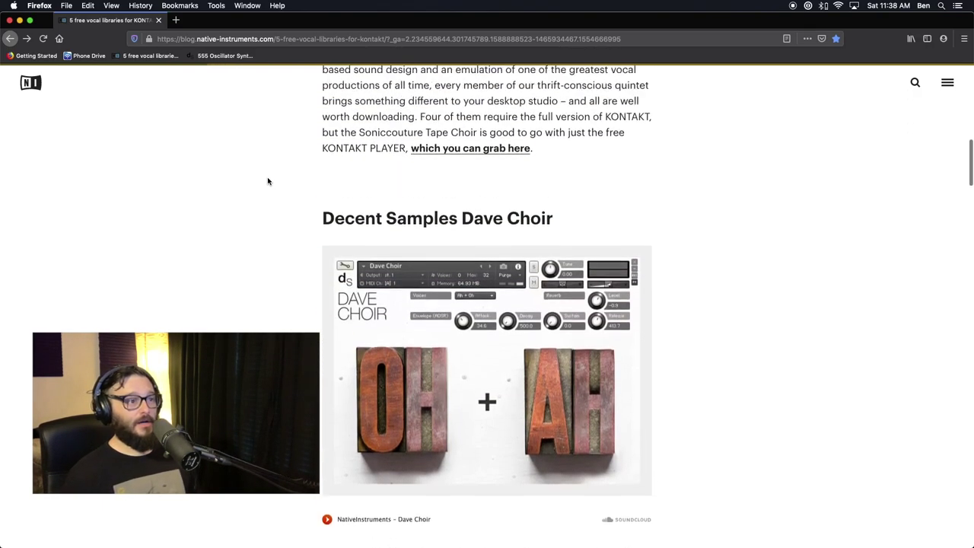
pyautogui.scroll(-5, 267, 181)
pyautogui.scroll(-1, 267, 180)
pyautogui.scroll(-4, 302, 327)
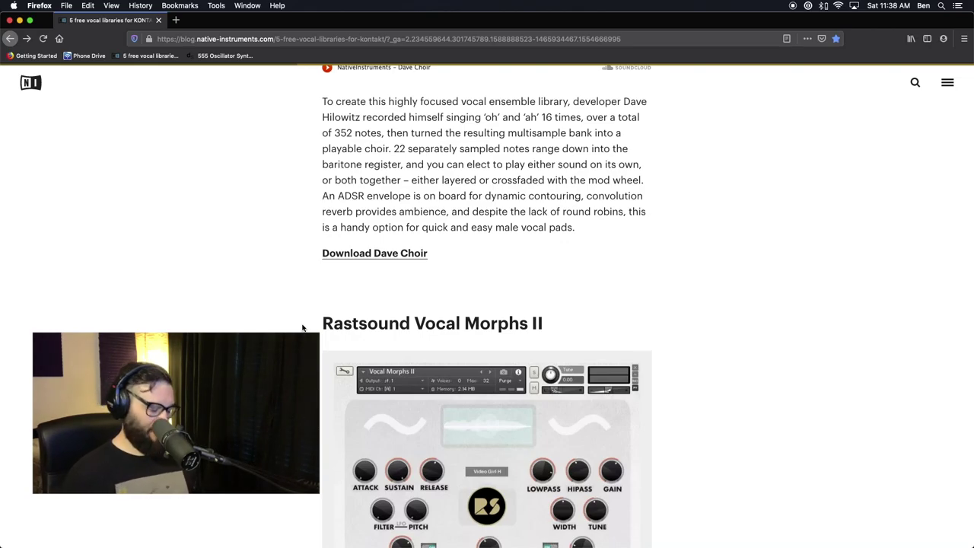
pyautogui.scroll(-15, 302, 327)
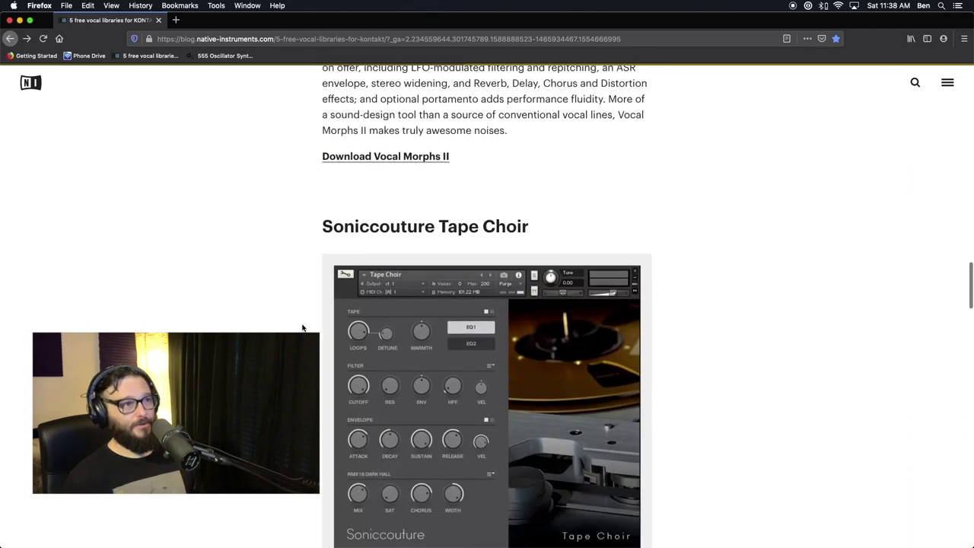
pyautogui.scroll(-20, 302, 328)
pyautogui.scroll(20, 302, 328)
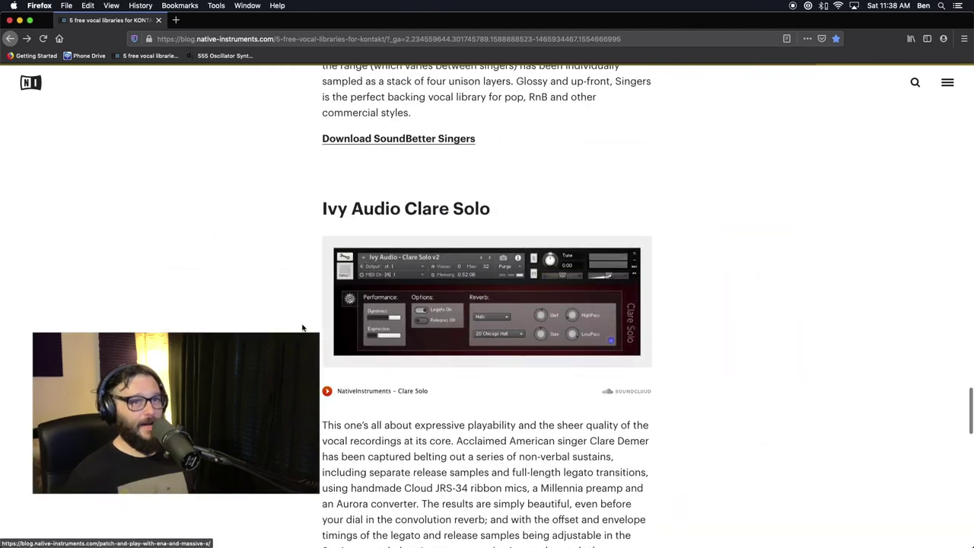
pyautogui.scroll(5, 302, 327)
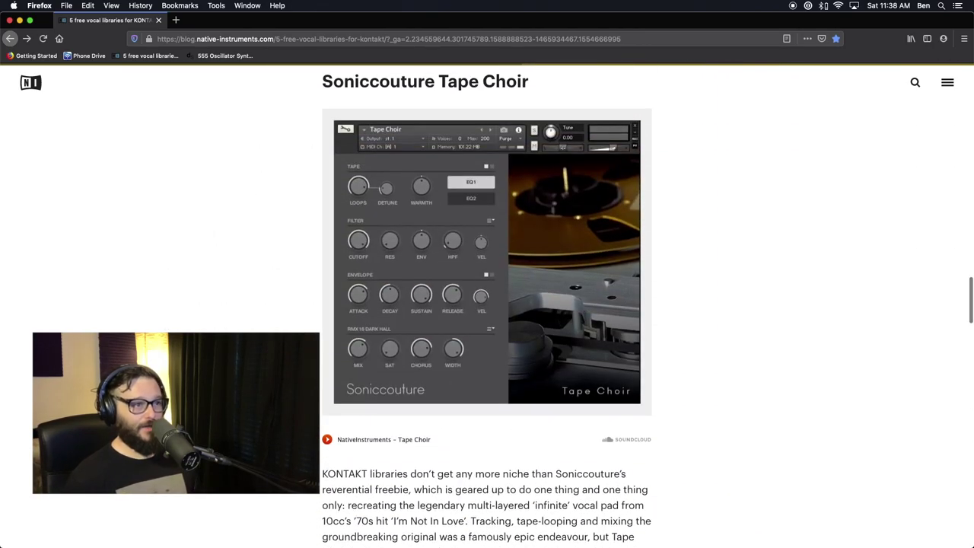
pyautogui.scroll(1, 488, 372)
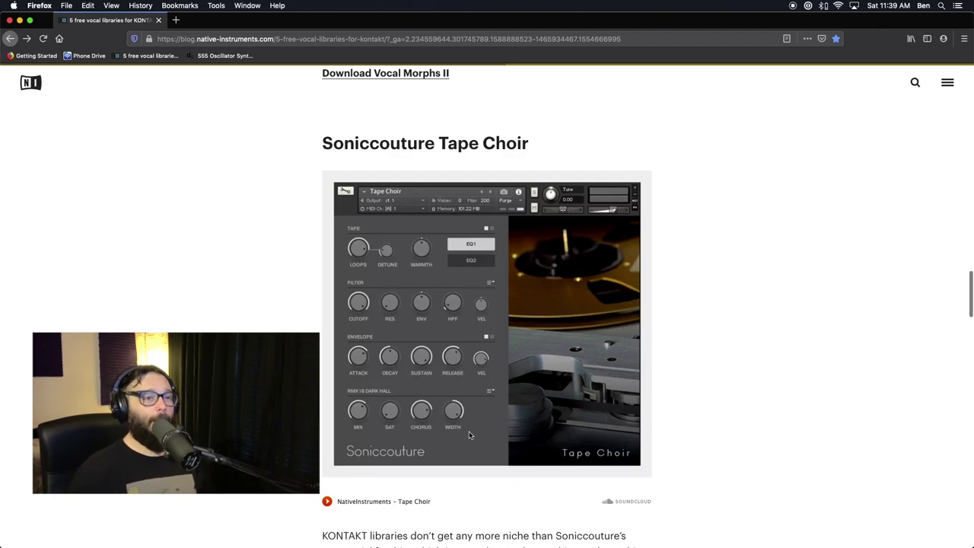
pyautogui.scroll(-1, 469, 435)
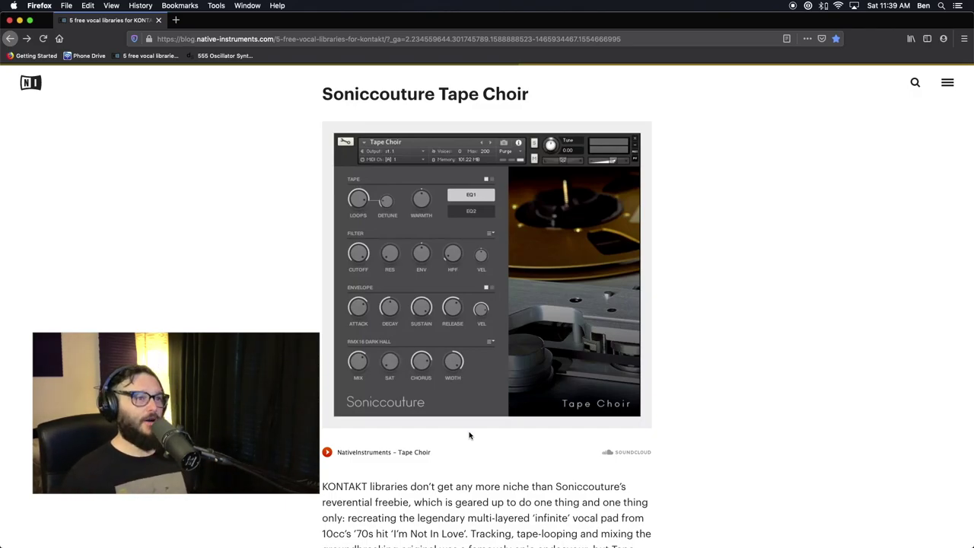
pyautogui.scroll(20, 468, 435)
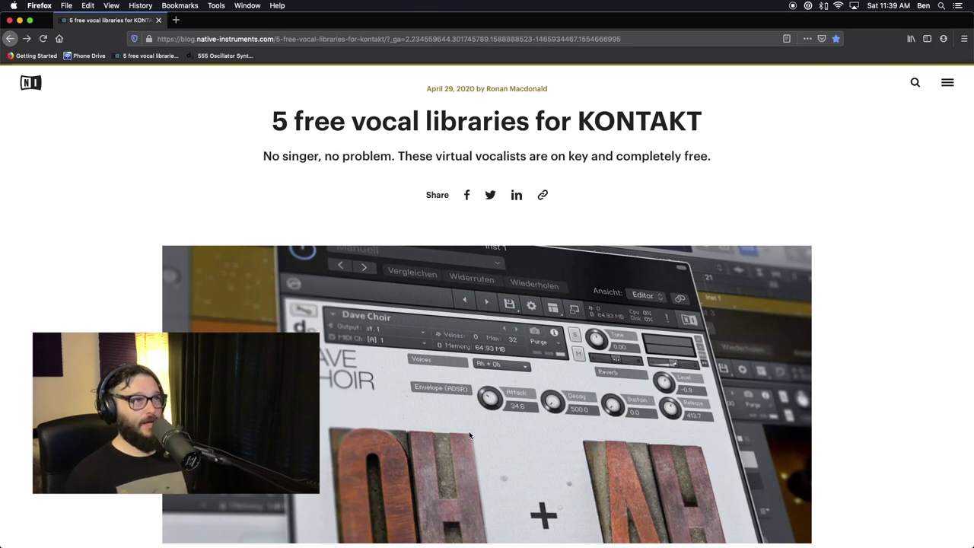
pyautogui.scroll(2, 355, 410)
pyautogui.press('super+Tab')
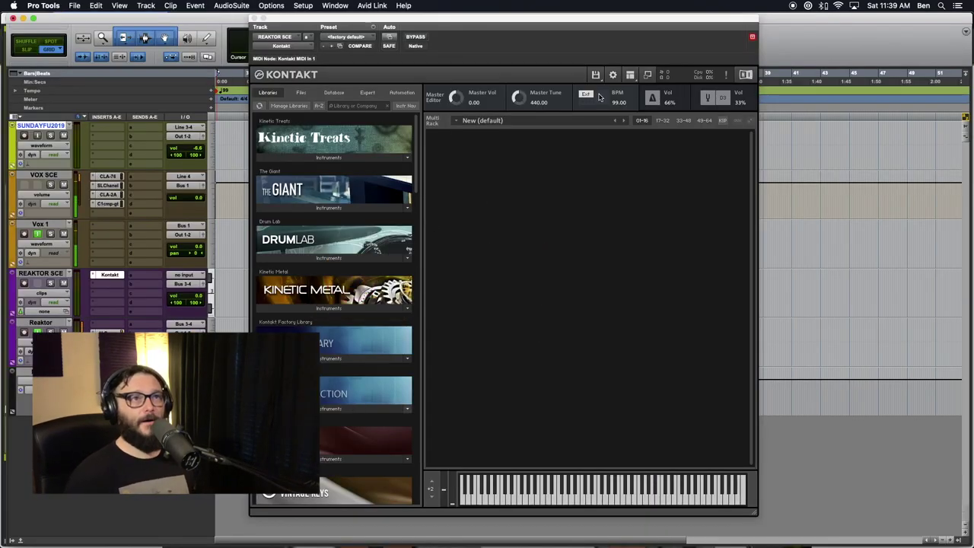
# Step: Load Basic Rock 3 from the recent instruments, then remove it from the rack
pyautogui.click(596, 75)
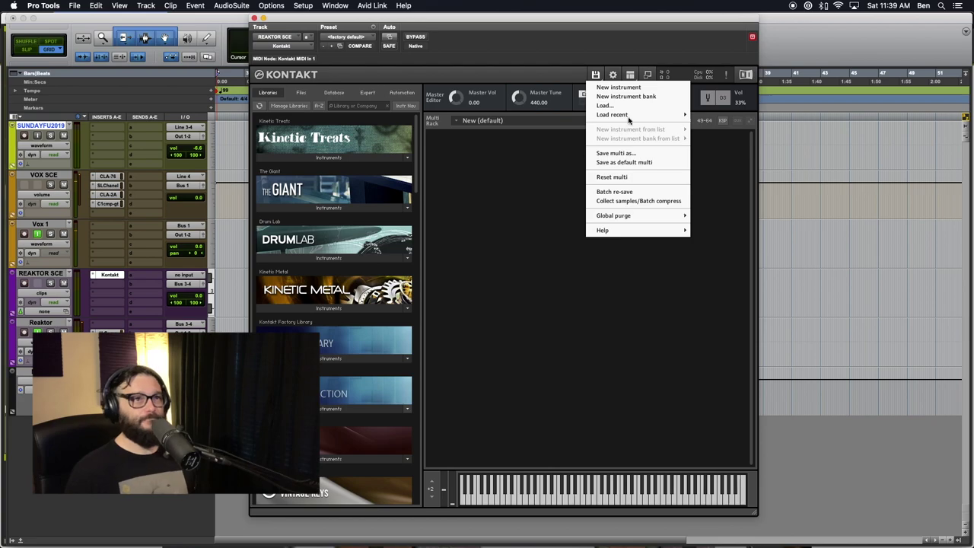
pyautogui.moveTo(617, 117)
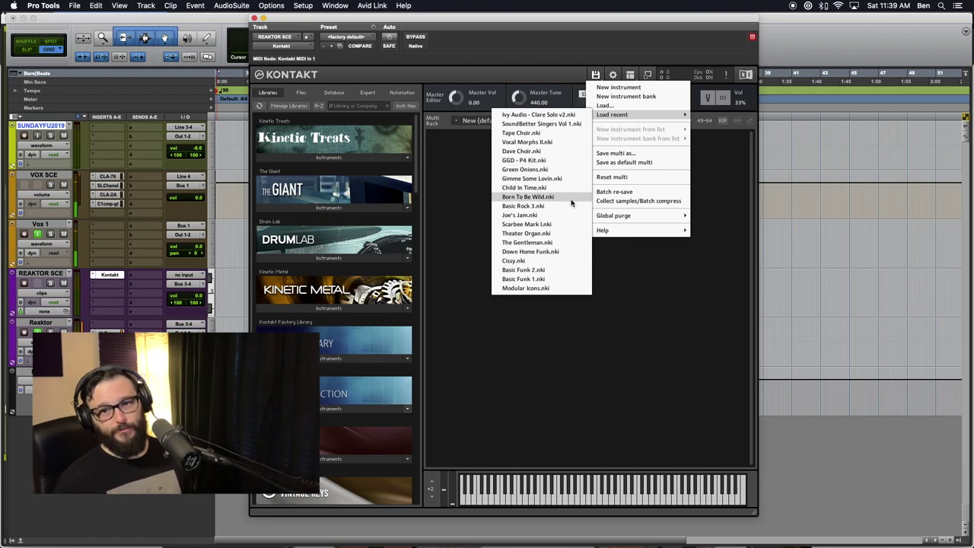
pyautogui.click(504, 207)
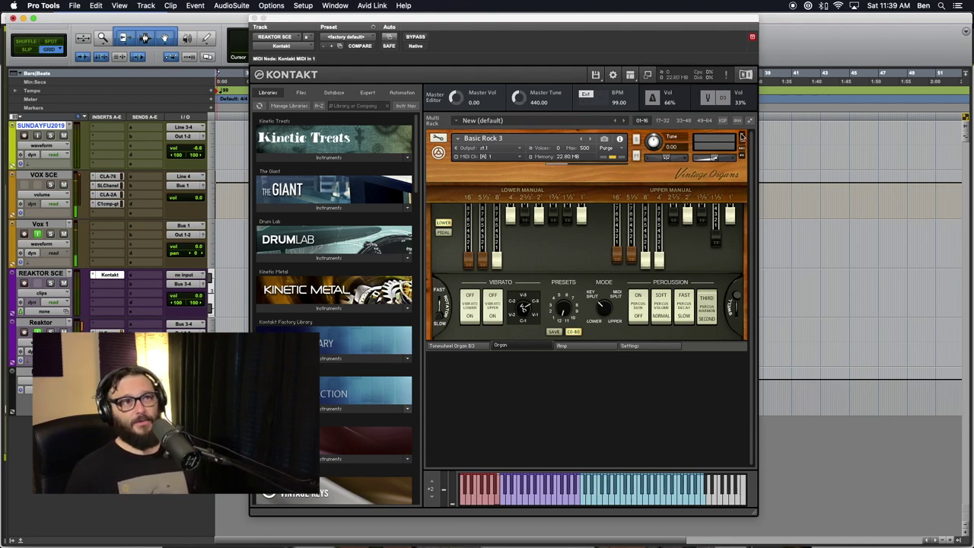
pyautogui.click(741, 136)
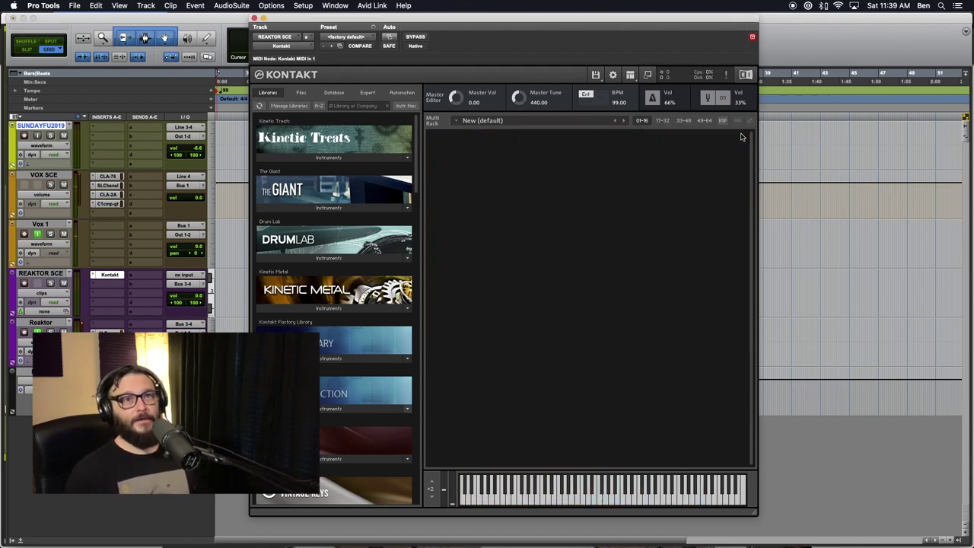
# Step: Browse to Ivy Audio - Clare Solo v2.nki in the Load dialog, then cancel
pyautogui.click(630, 76)
pyautogui.click(595, 75)
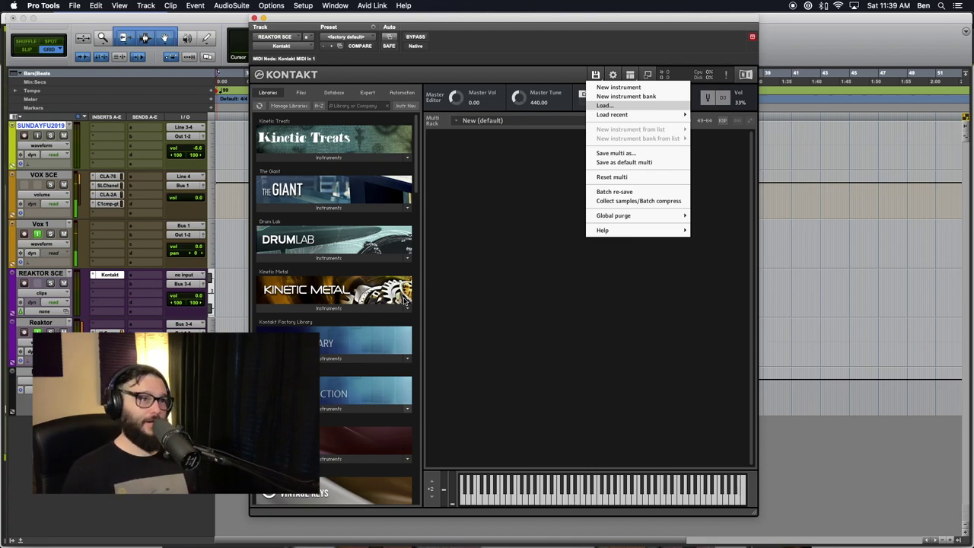
pyautogui.press('Return')
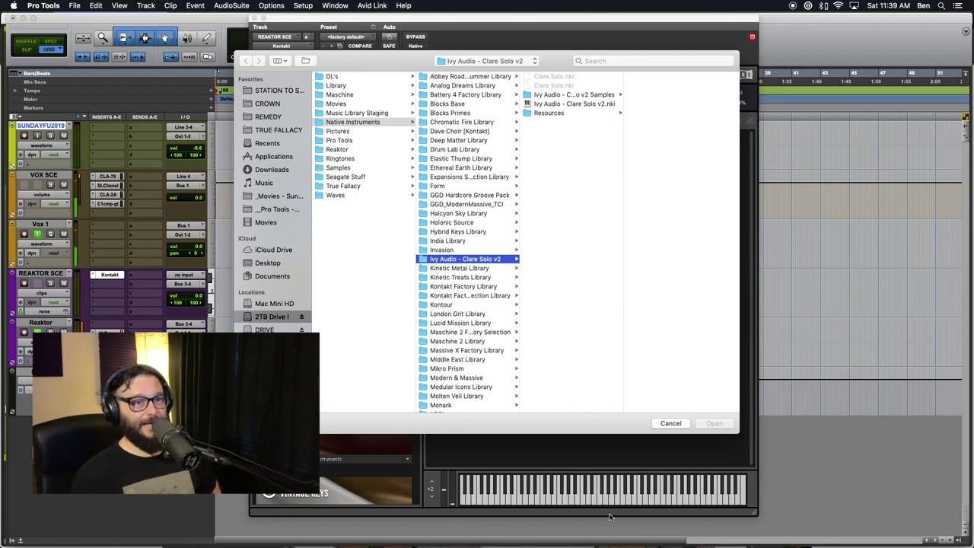
pyautogui.click(586, 105)
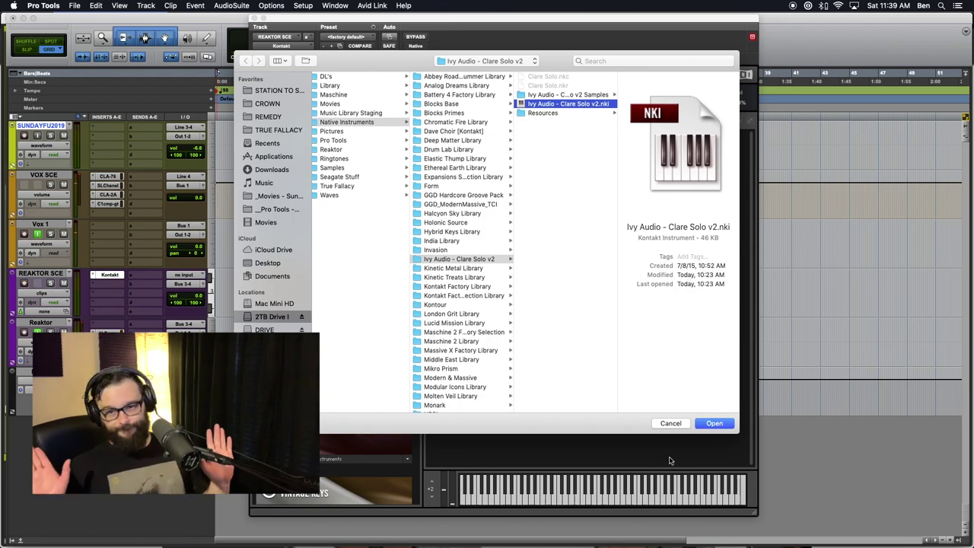
pyautogui.click(673, 424)
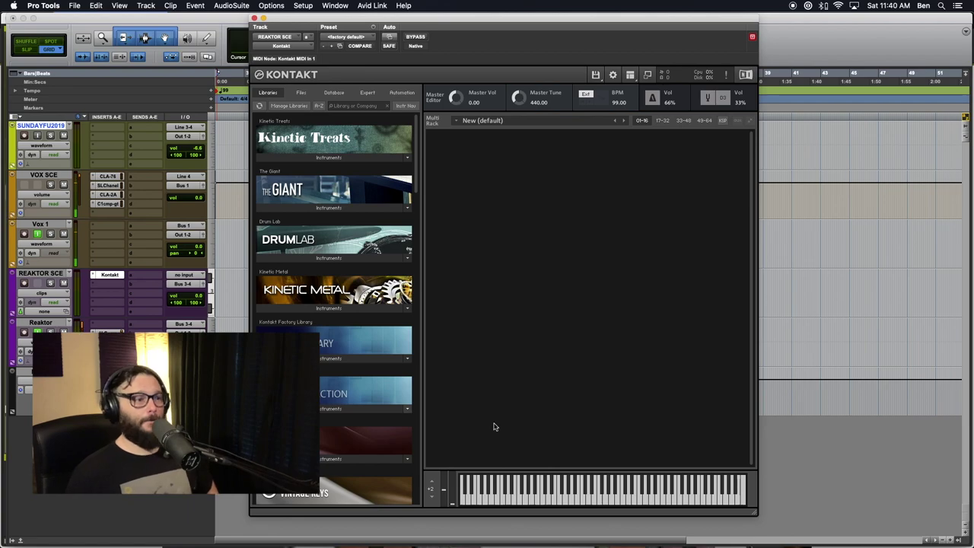
# Step: Load Dave Choir.nki from the recent instruments and switch to the Firefox article
pyautogui.click(597, 76)
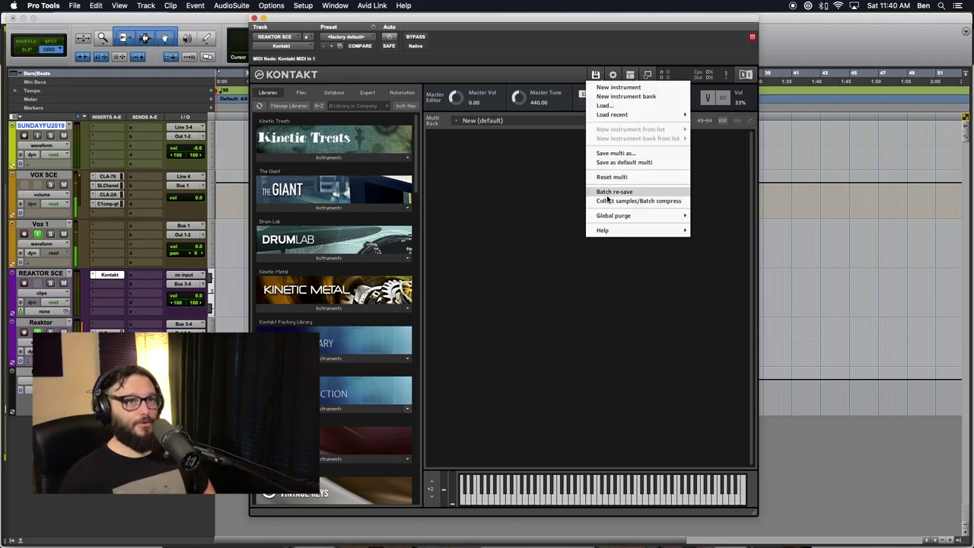
pyautogui.moveTo(602, 116)
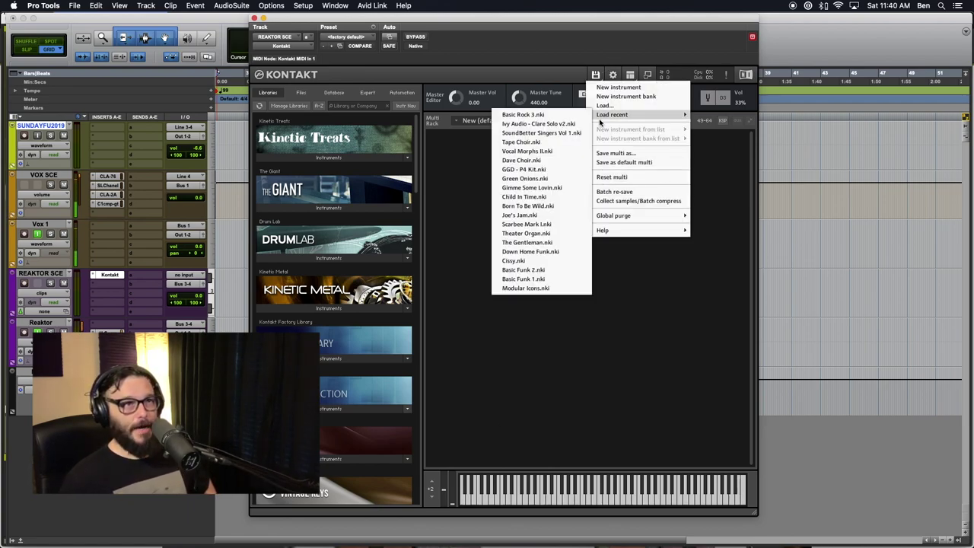
pyautogui.click(521, 161)
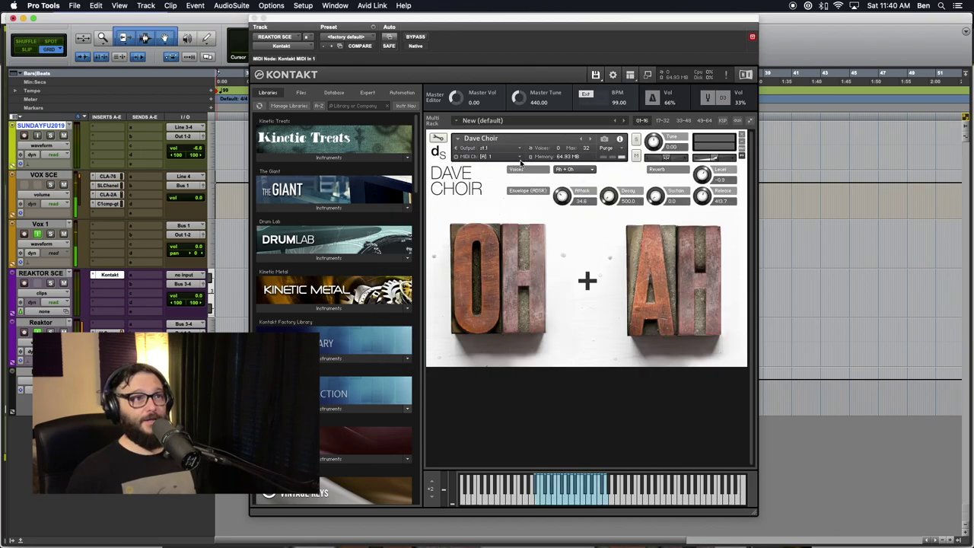
pyautogui.press('super+Tab')
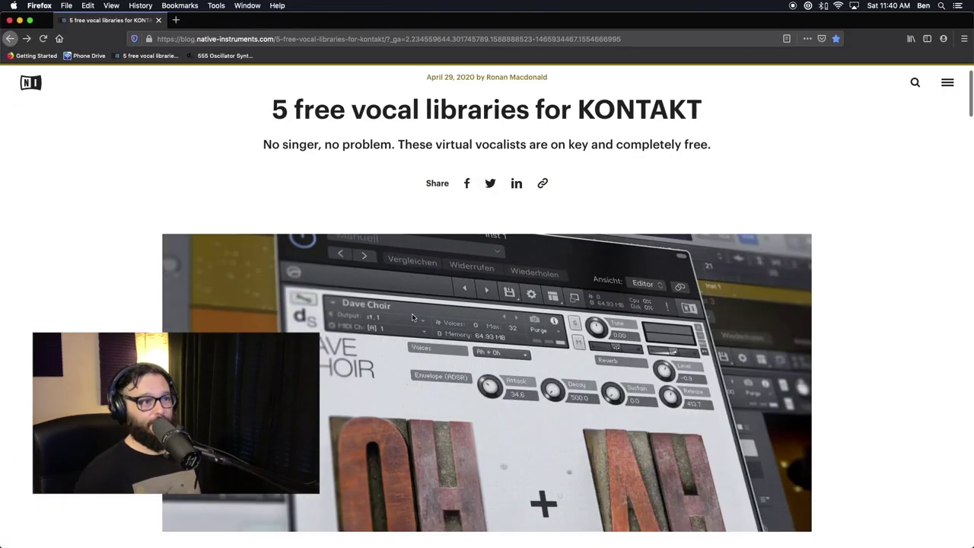
# Step: Scroll the blog to the Decent Samples Dave Choir write-up, then return to Pro Tools
pyautogui.scroll(-3, 413, 317)
pyautogui.scroll(1, 338, 357)
pyautogui.scroll(-6, 359, 380)
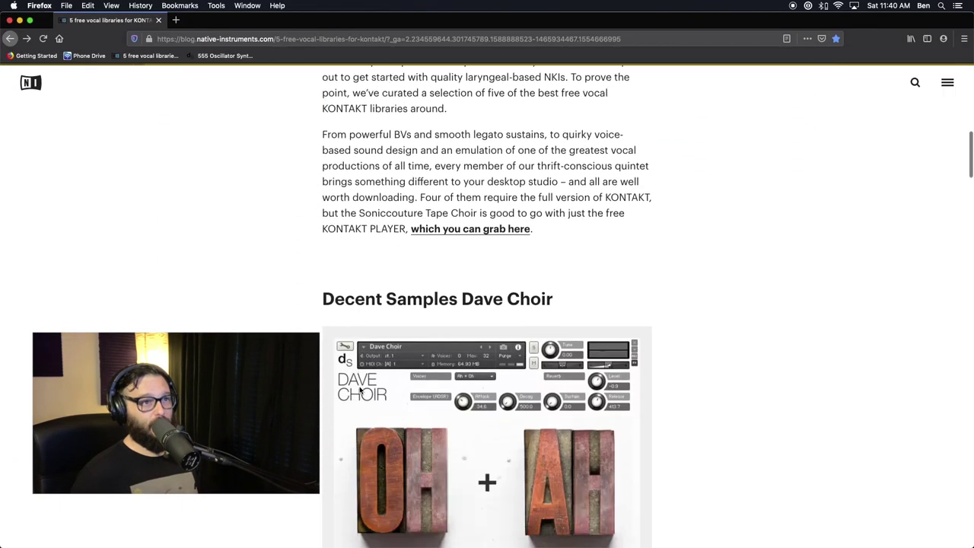
pyautogui.scroll(-5, 361, 389)
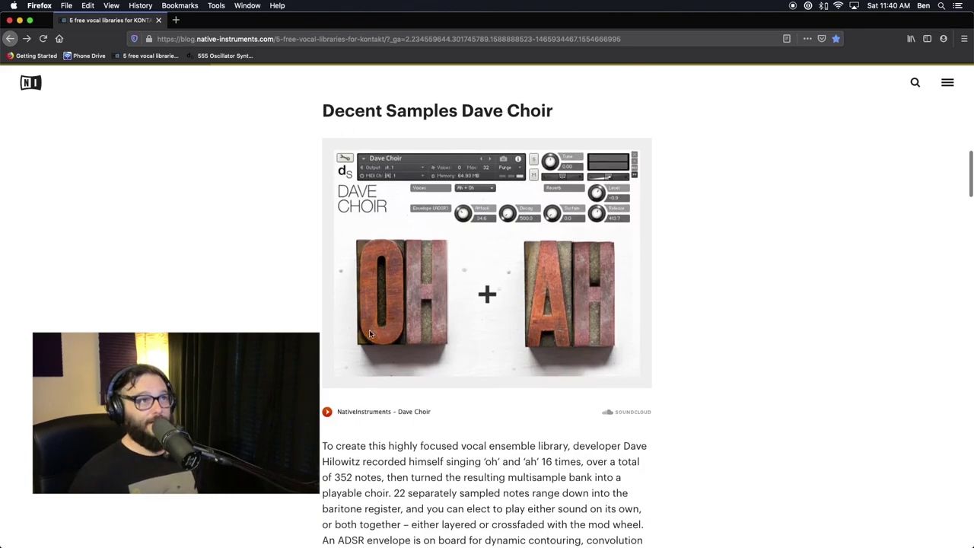
pyautogui.scroll(-4, 369, 333)
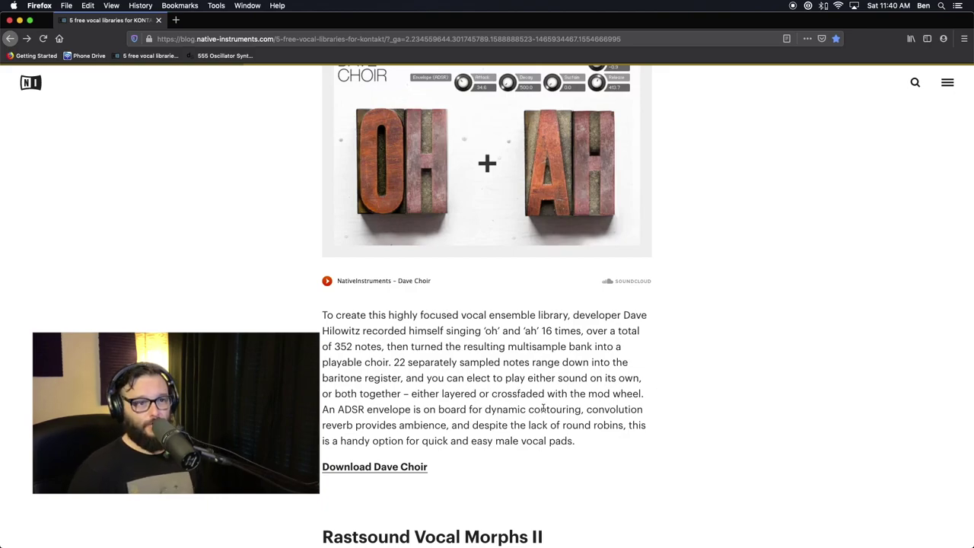
pyautogui.scroll(-3, 545, 407)
pyautogui.scroll(2, 546, 406)
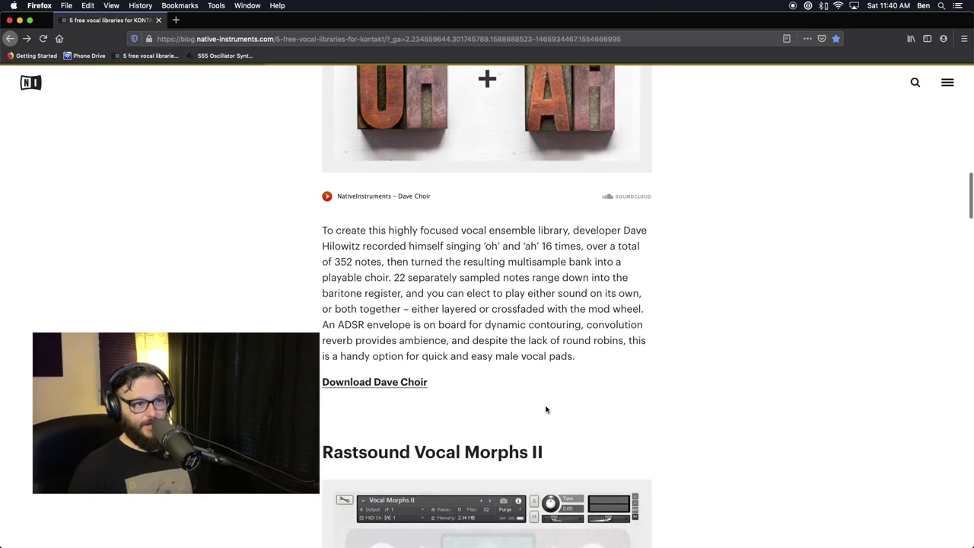
pyautogui.press('super+Tab')
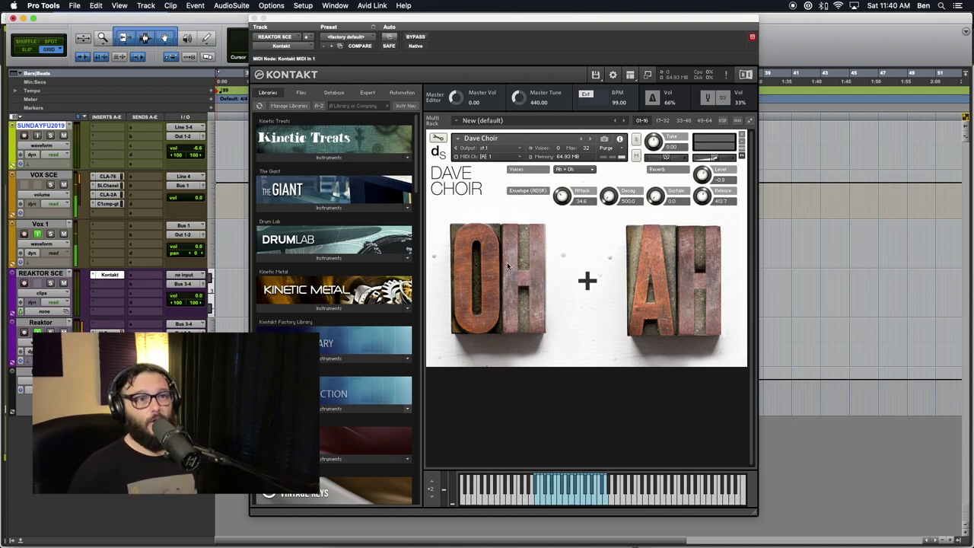
# Step: Set Dave Choir's MIDI channel to Omni and record-arm the REAKTOR SCE track
pyautogui.click(475, 160)
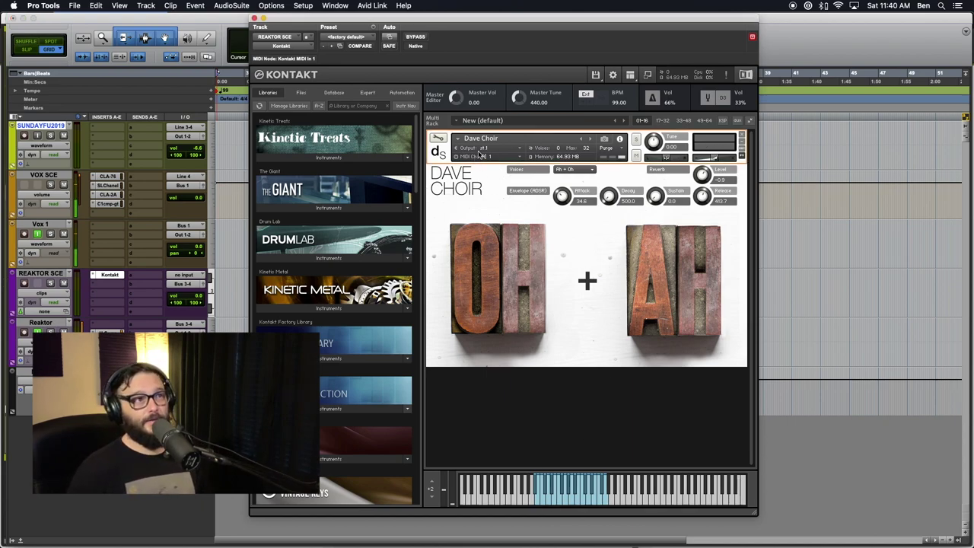
pyautogui.click(474, 161)
pyautogui.click(505, 163)
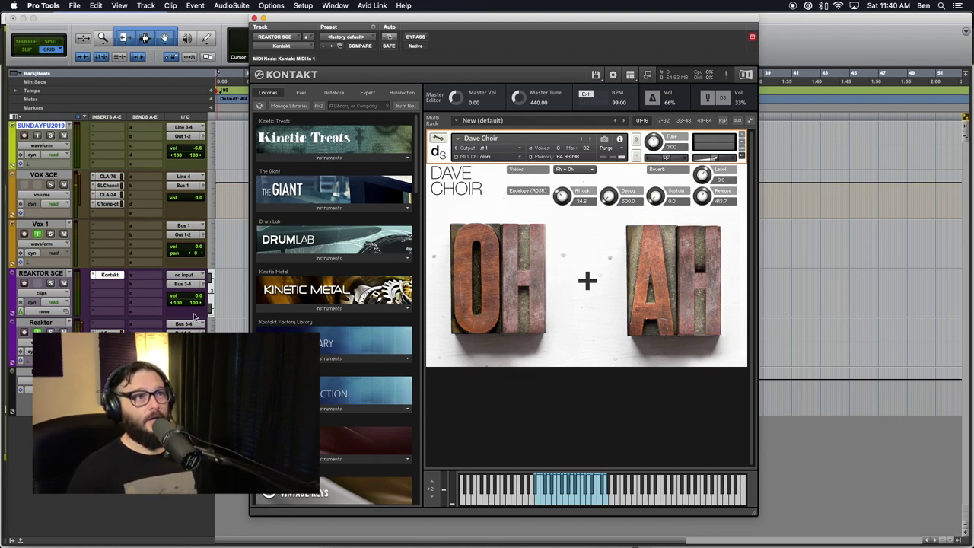
pyautogui.click(24, 284)
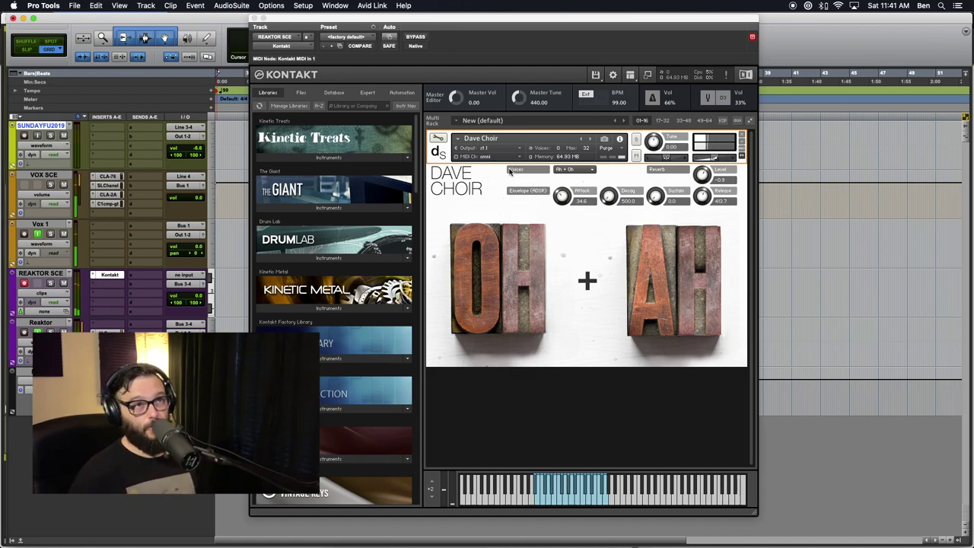
# Step: Try Dave Choir's Voices as Ah only, raise its Level knob, then choose Oh only
pyautogui.click(584, 171)
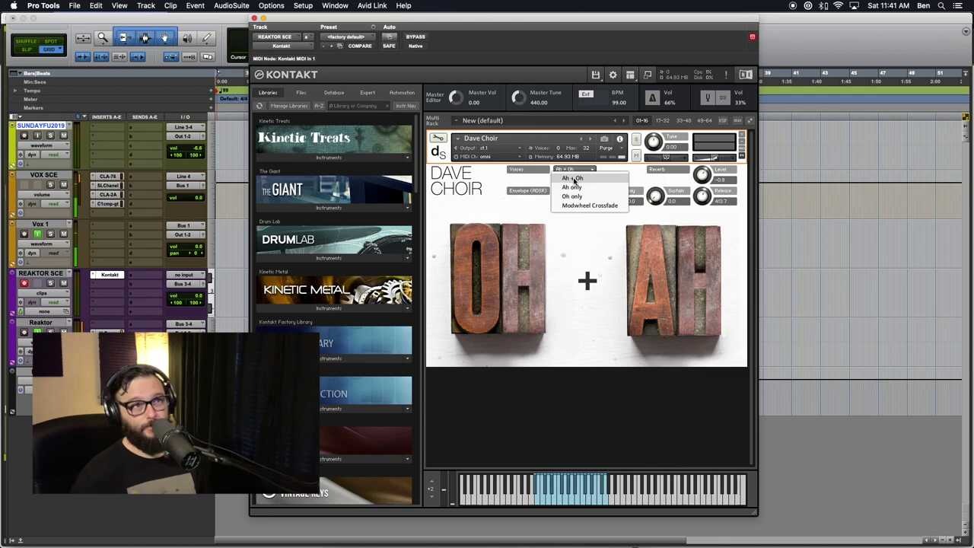
pyautogui.click(570, 188)
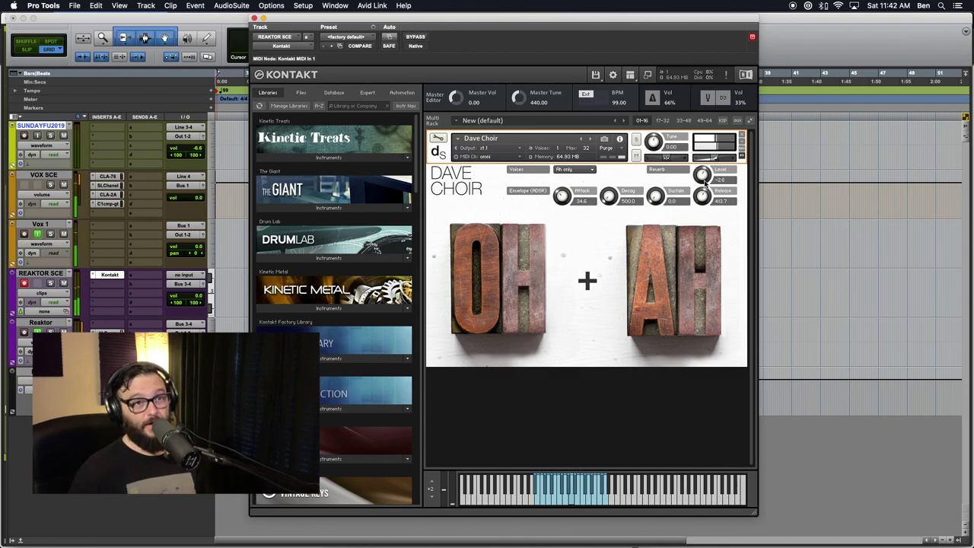
pyautogui.moveTo(703, 174); pyautogui.dragTo(708, 158)
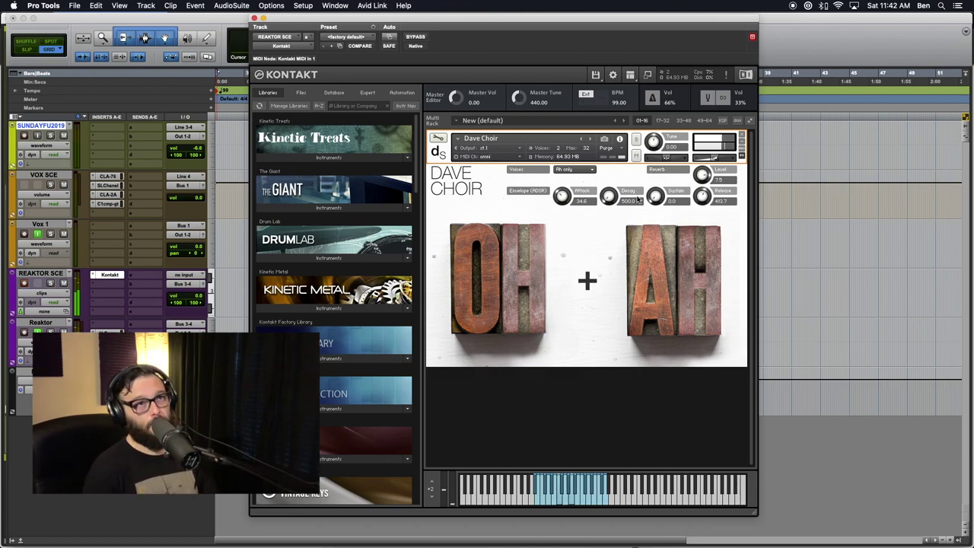
pyautogui.click(572, 169)
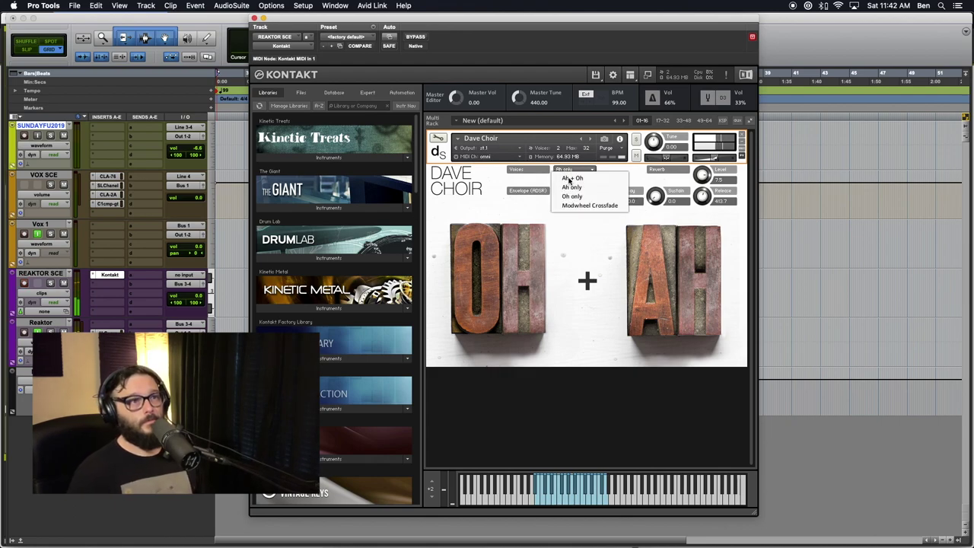
pyautogui.click(571, 195)
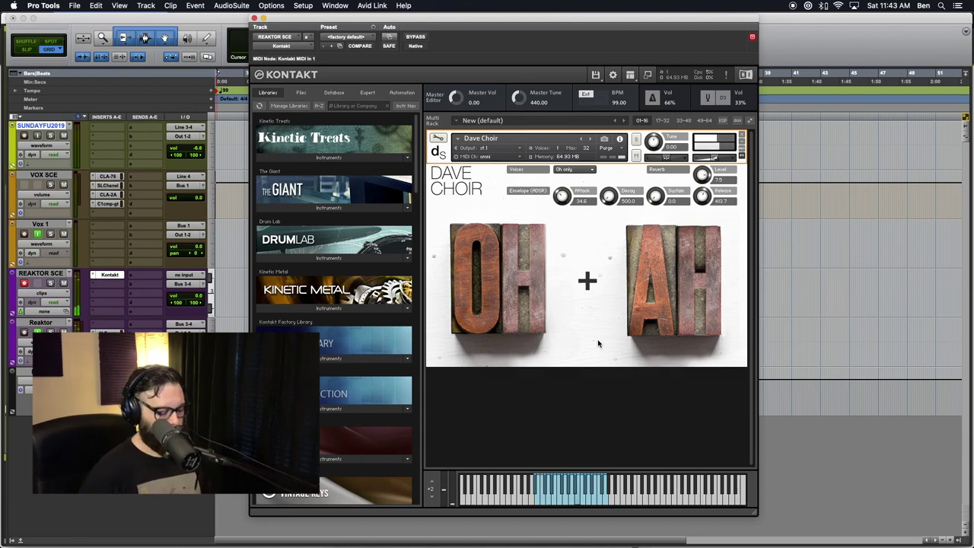
# Step: Switch Dave Choir's Voices to Modwheel Crossfade, then close the instrument
pyautogui.click(575, 169)
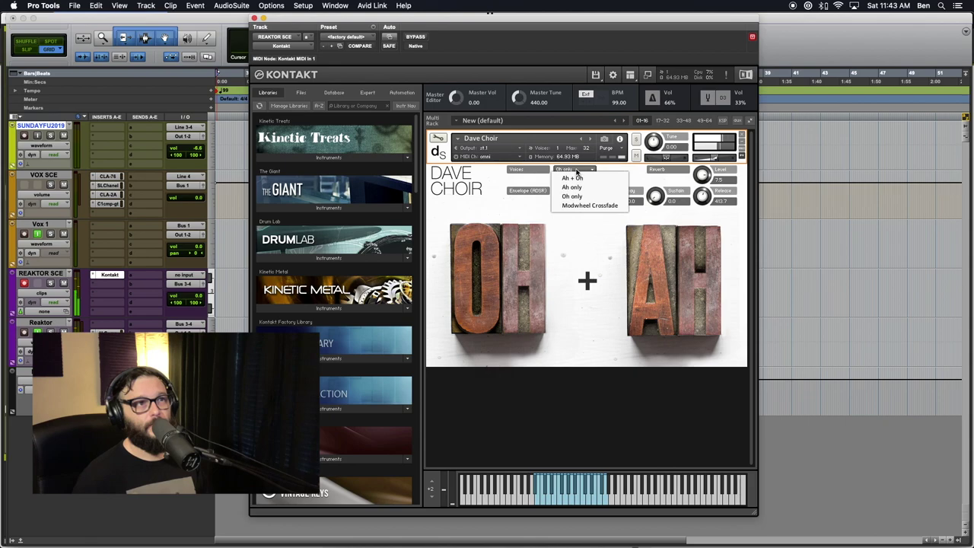
pyautogui.click(571, 206)
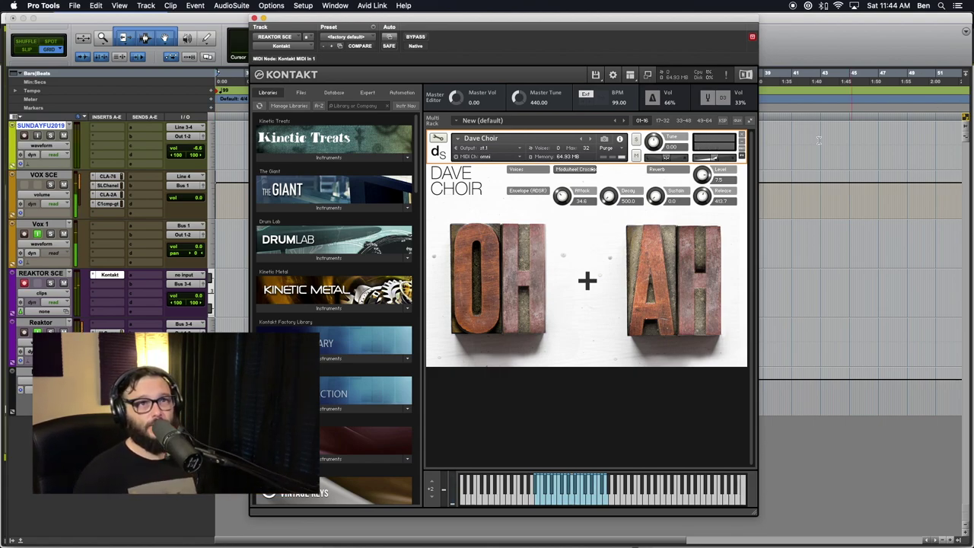
pyautogui.click(743, 137)
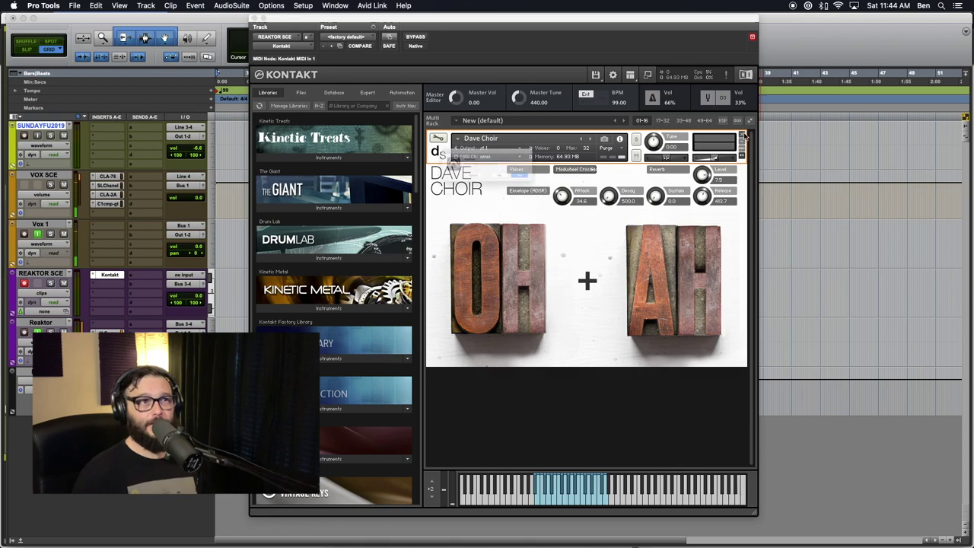
# Step: Discard Dave Choir without saving, review the Rastsound Vocal Morphs II write-up, and return
pyautogui.click(515, 190)
pyautogui.press('super+Tab')
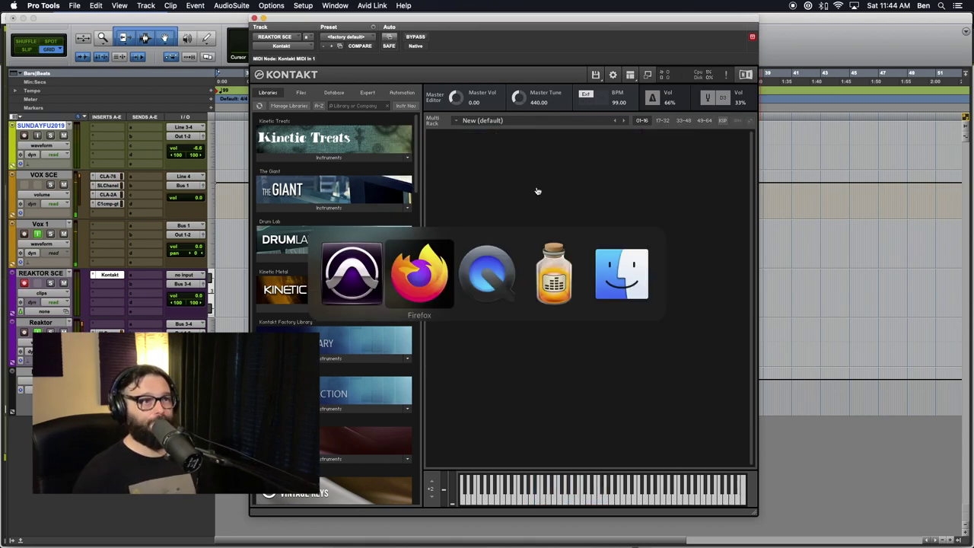
pyautogui.scroll(-10, 339, 347)
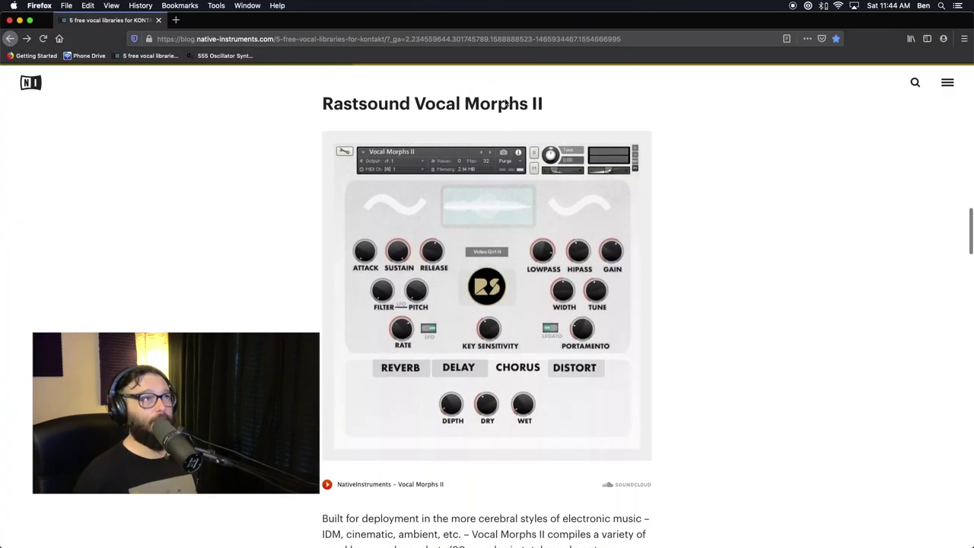
pyautogui.scroll(-5, 455, 270)
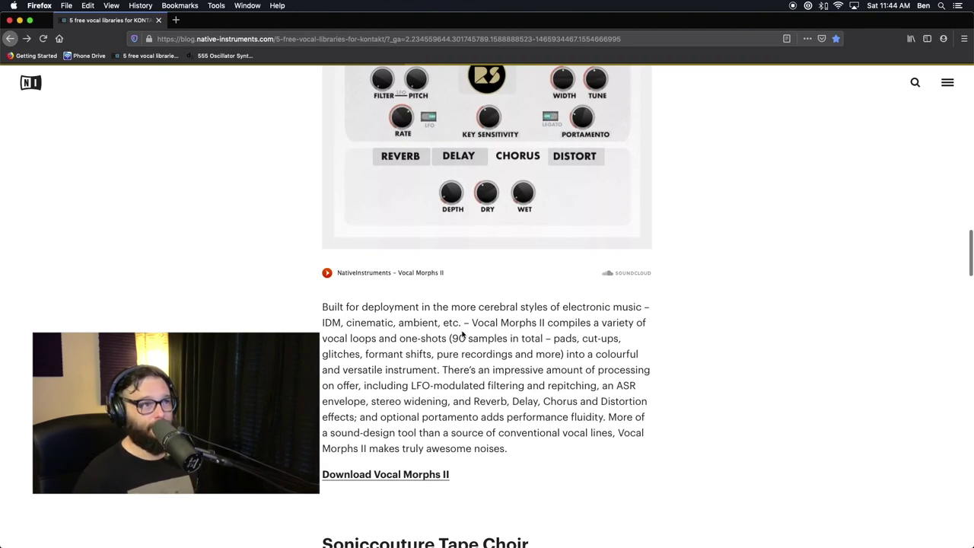
pyautogui.scroll(1, 479, 331)
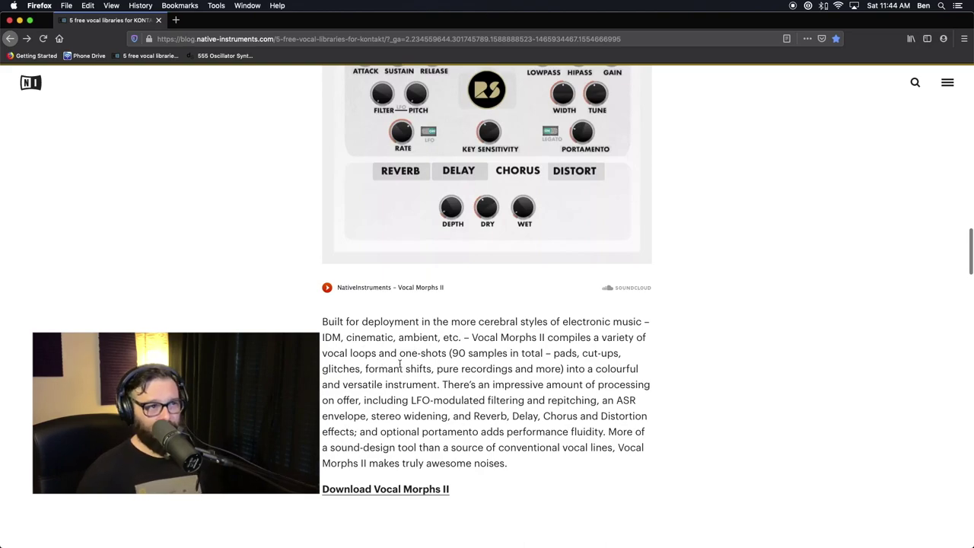
pyautogui.scroll(1, 471, 388)
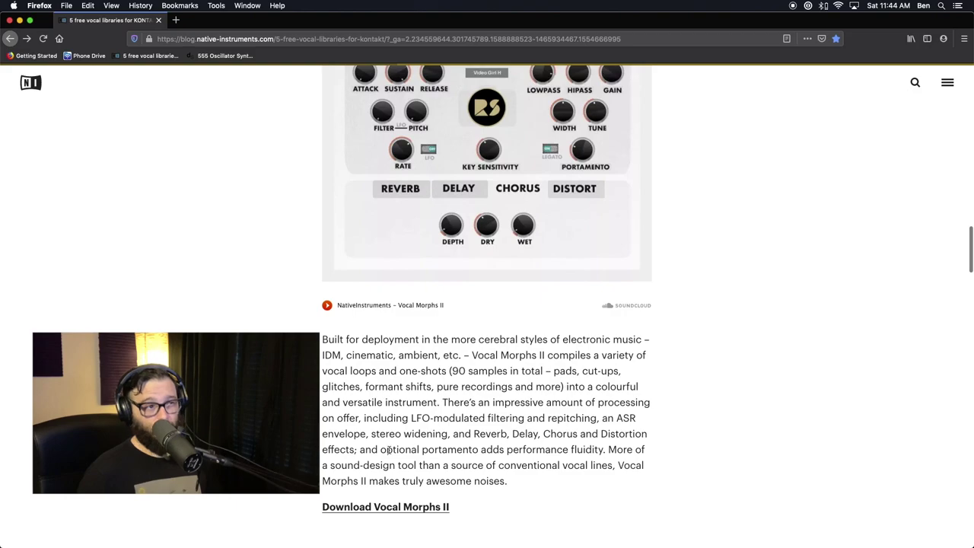
pyautogui.scroll(2, 371, 411)
pyautogui.scroll(4, 517, 349)
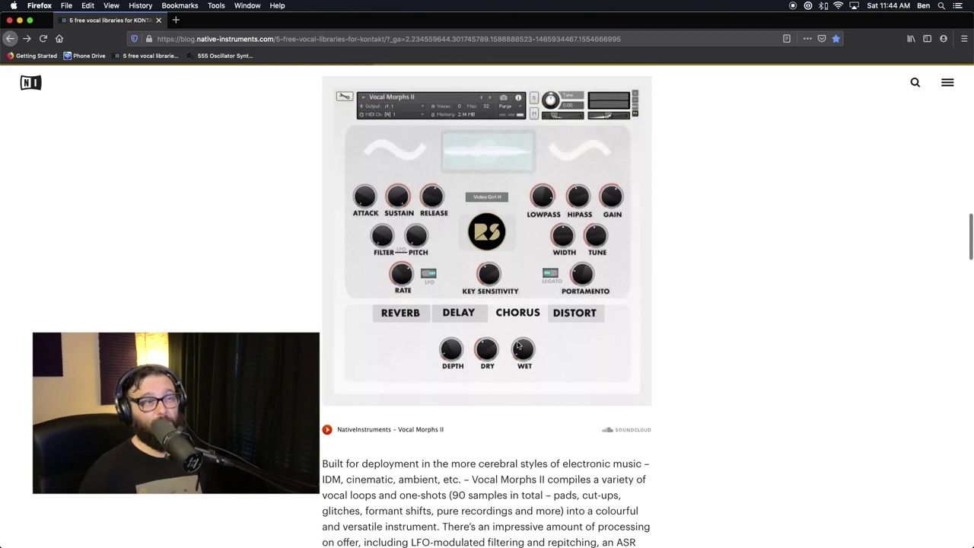
pyautogui.press('super+Tab')
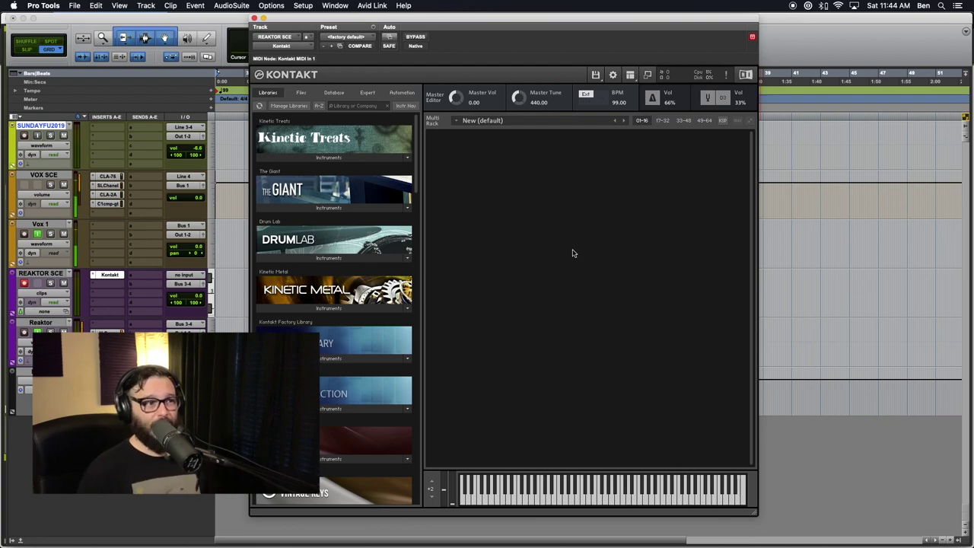
# Step: Load Vocal Morphs II.nki from the recent instruments and set its MIDI channel to Omni
pyautogui.click(596, 74)
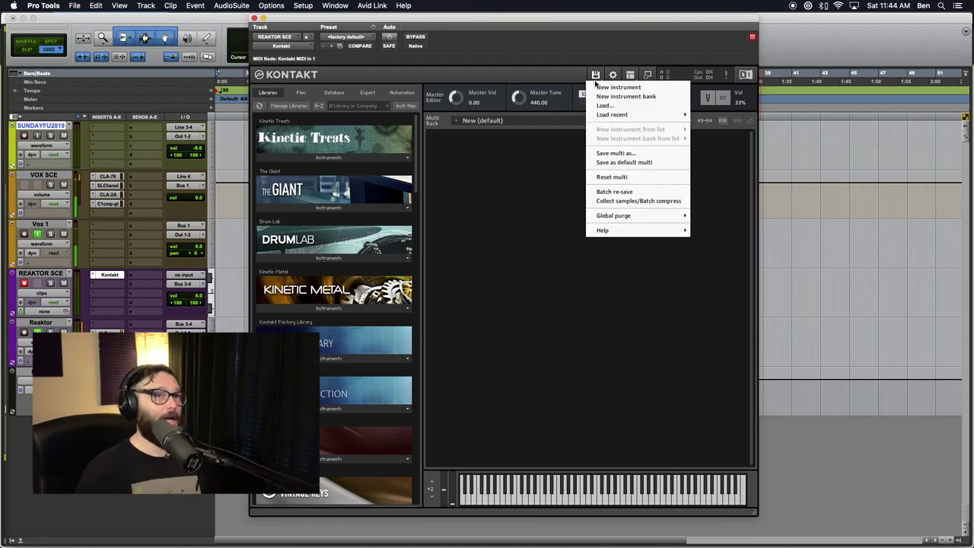
pyautogui.moveTo(611, 115)
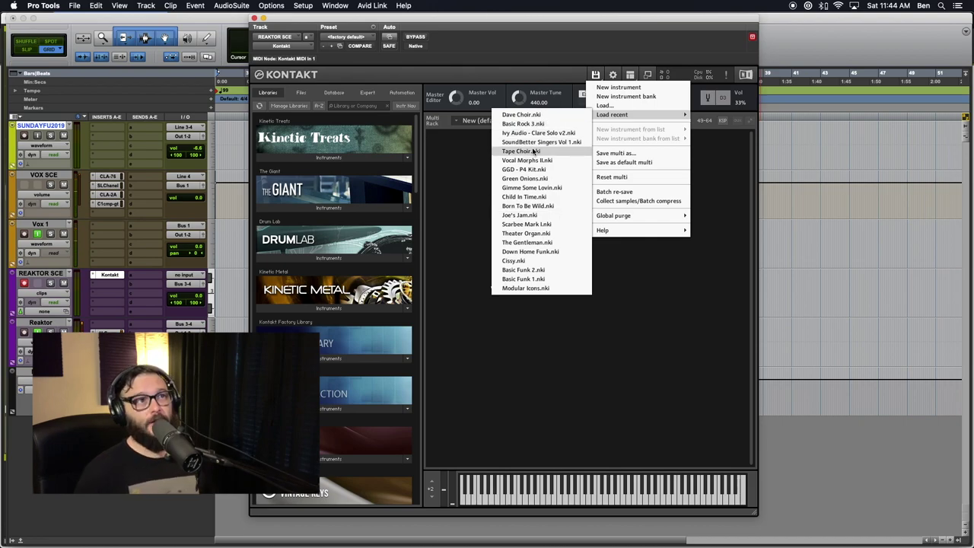
pyautogui.click(524, 159)
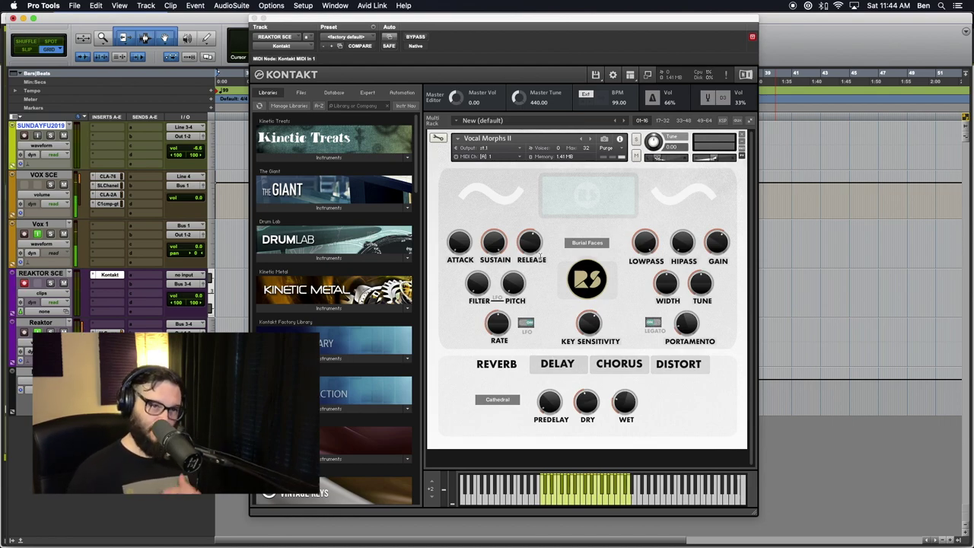
pyautogui.click(489, 156)
pyautogui.click(504, 171)
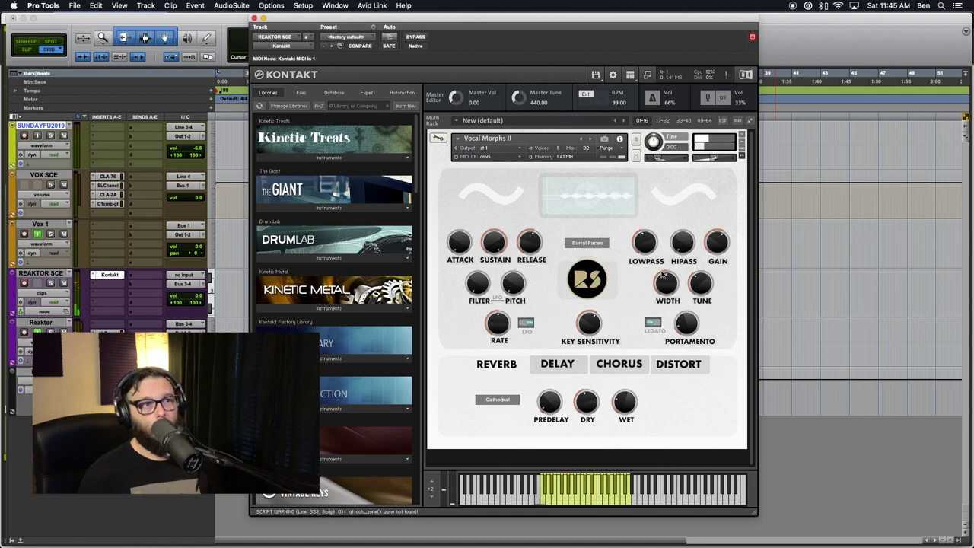
# Step: Switch Vocal Morphs II to the VS Patterns sound and show its Distort effect settings
pyautogui.click(597, 243)
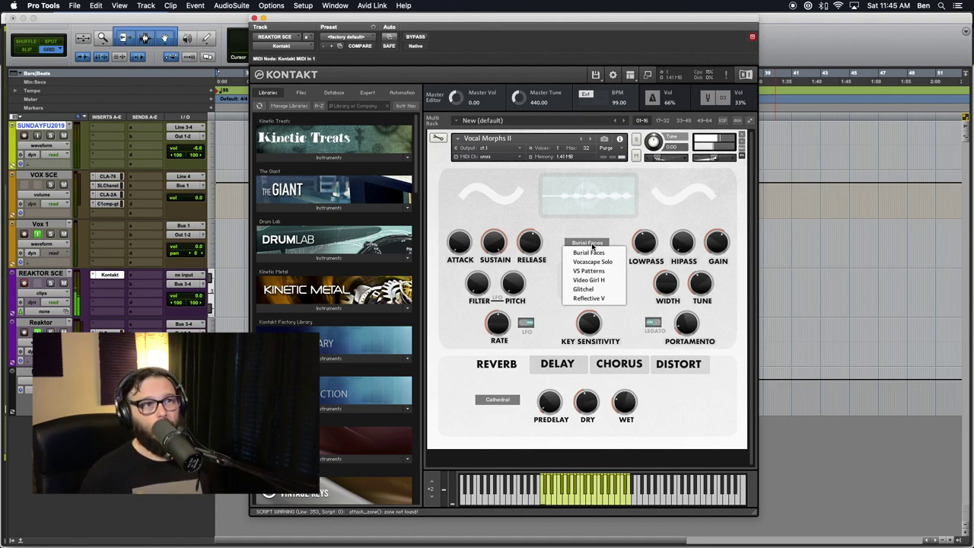
pyautogui.click(594, 265)
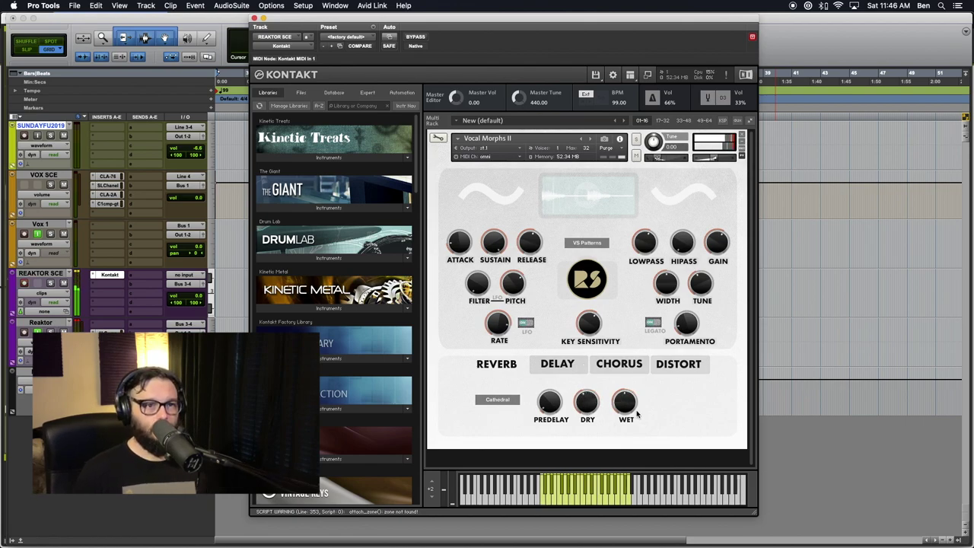
pyautogui.click(674, 368)
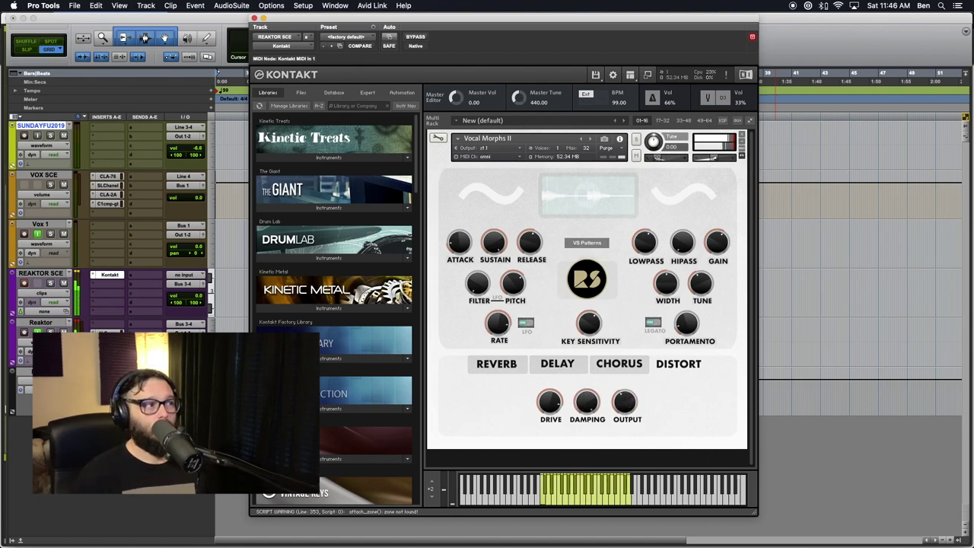
# Step: Move focus to the Pro Tools session, then back to the Vocal Morphs II instrument
pyautogui.click(77, 323)
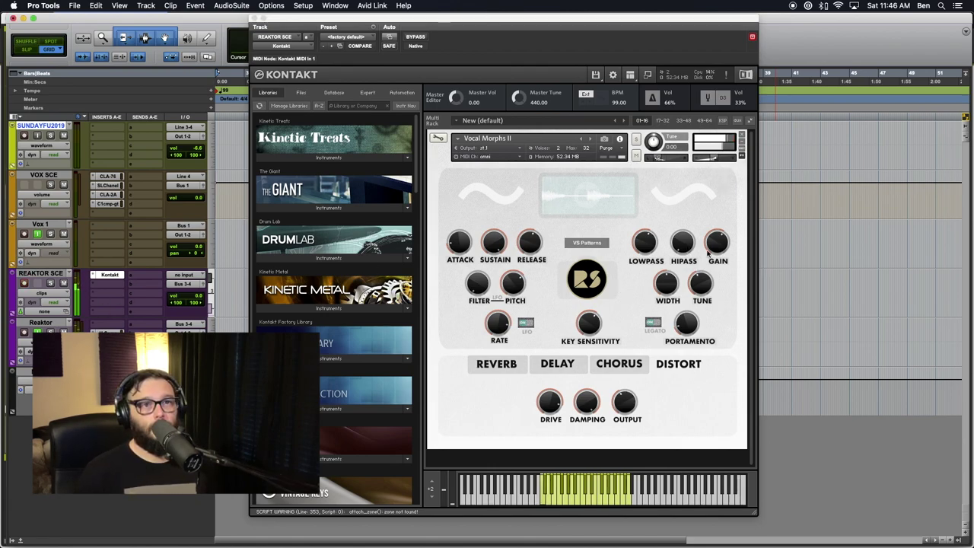
pyautogui.click(637, 256)
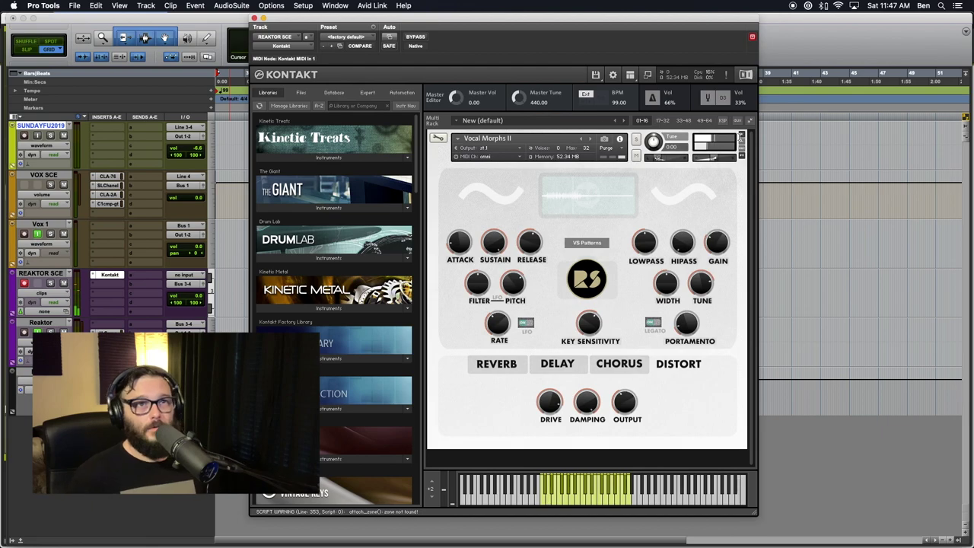
# Step: Remove Vocal Morphs II from the rack without saving and scroll the blog article to Tape Choir
pyautogui.click(743, 136)
pyautogui.click(512, 189)
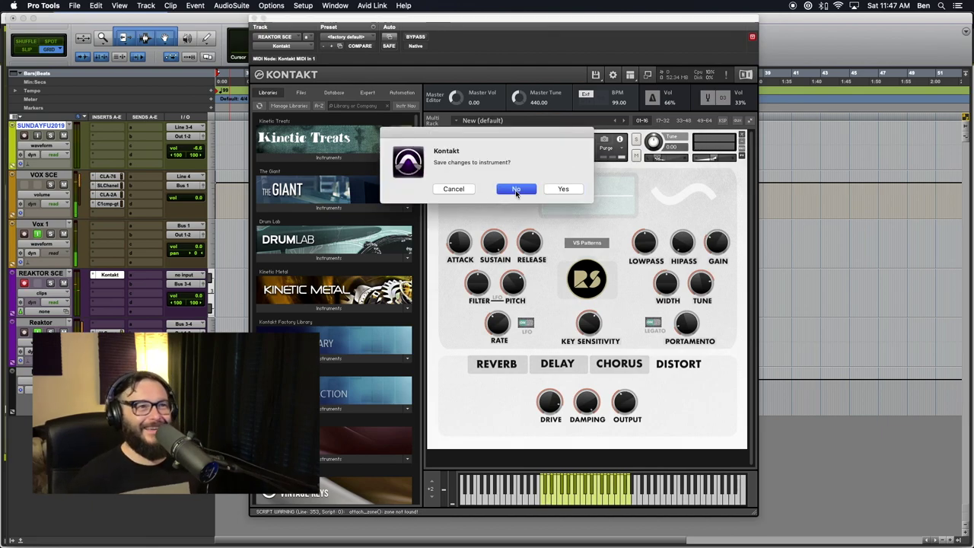
pyautogui.press('super+Tab')
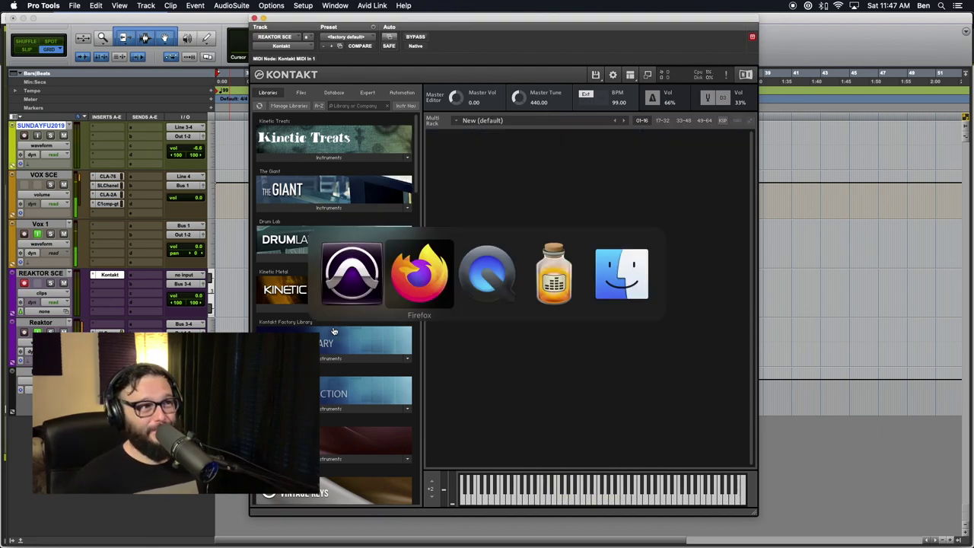
pyautogui.scroll(-10, 480, 374)
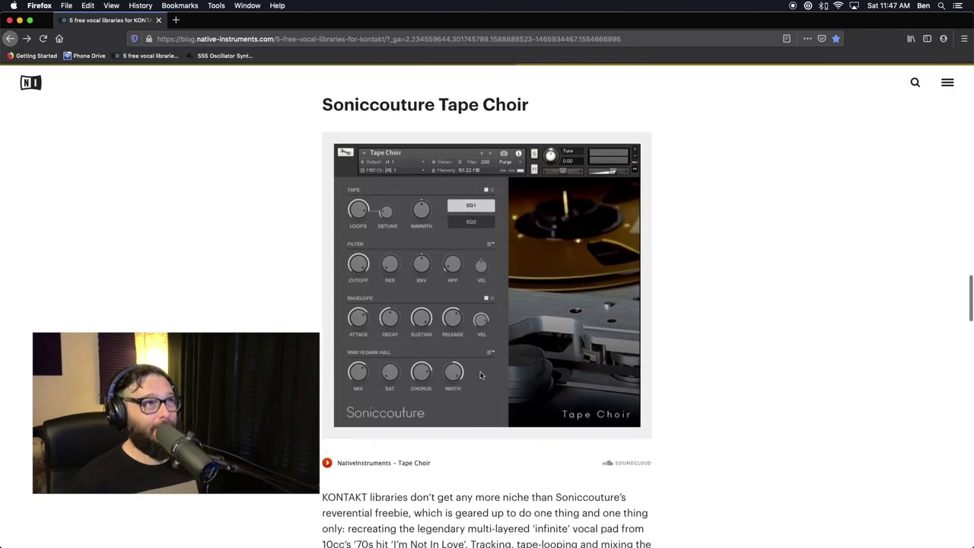
pyautogui.press('super+Tab')
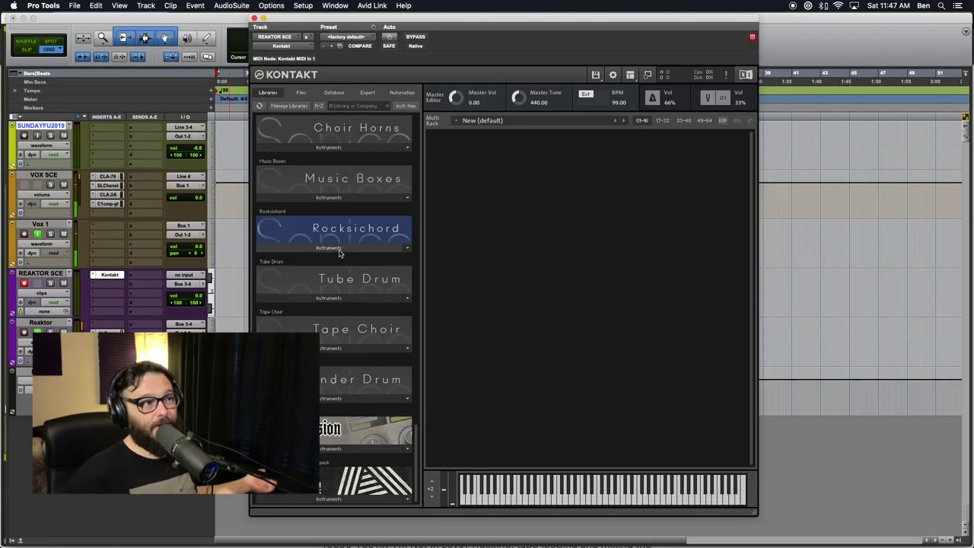
# Step: Launch Native Access through Spotlight by searching 'native'
pyautogui.scroll(1, 339, 253)
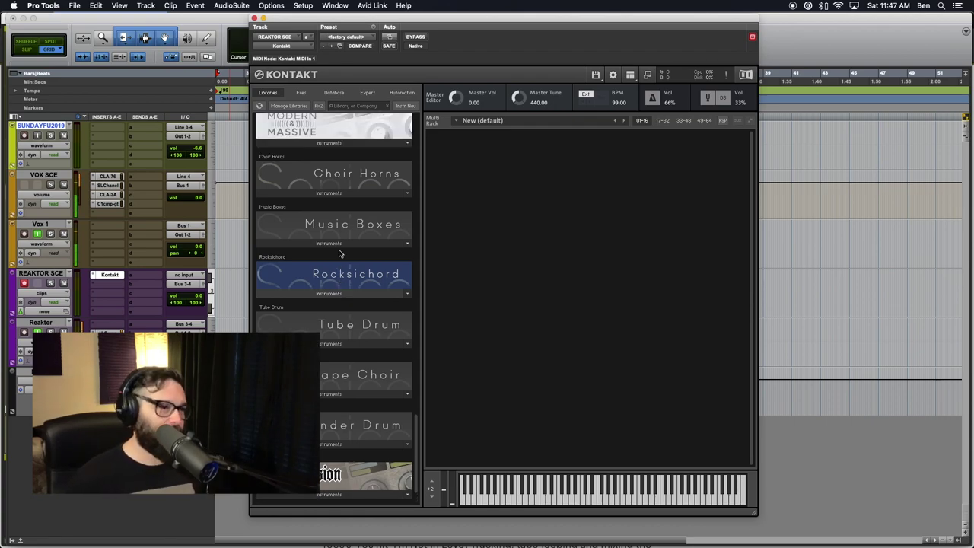
pyautogui.press('super+Tab')
pyautogui.press('Tab')
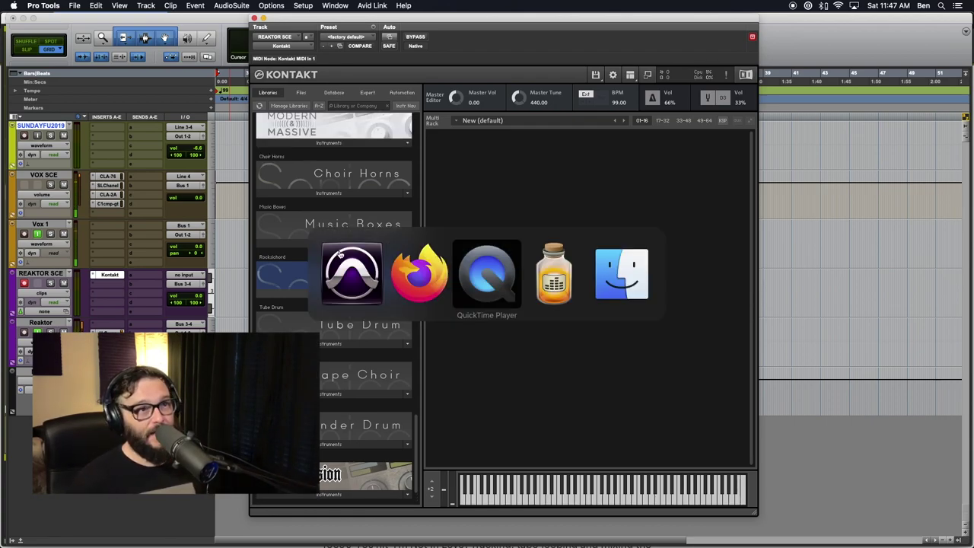
pyautogui.press('Tab')
pyautogui.hotkey('shift', 'Tab')
pyautogui.hotkey('shift', 'Tab')
pyautogui.hotkey('shift', 'Tab')
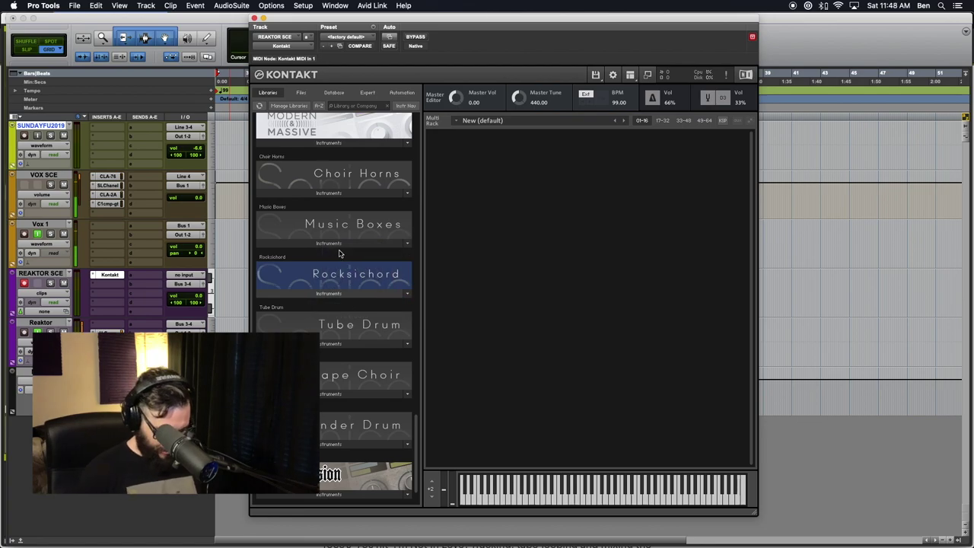
pyautogui.press('super+space')
pyautogui.write('native')
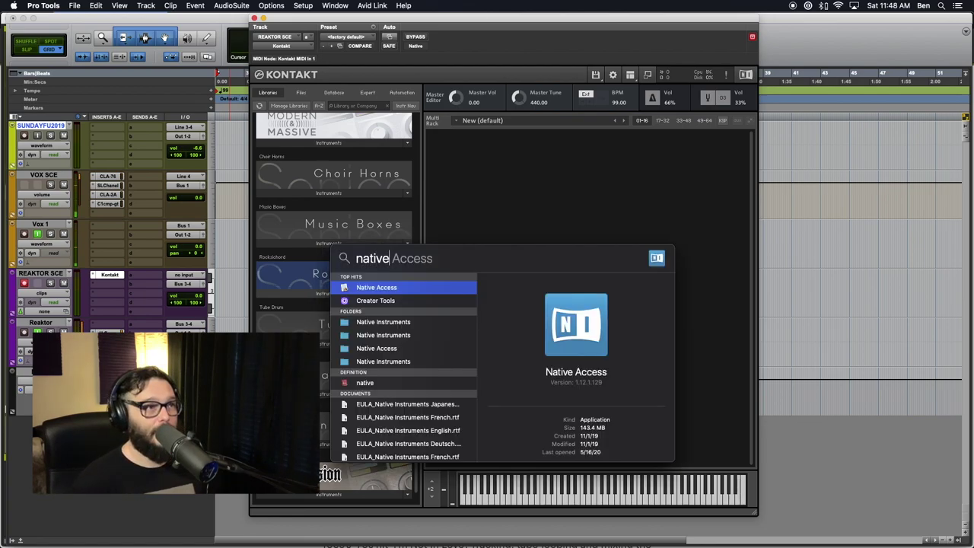
pyautogui.press('Return')
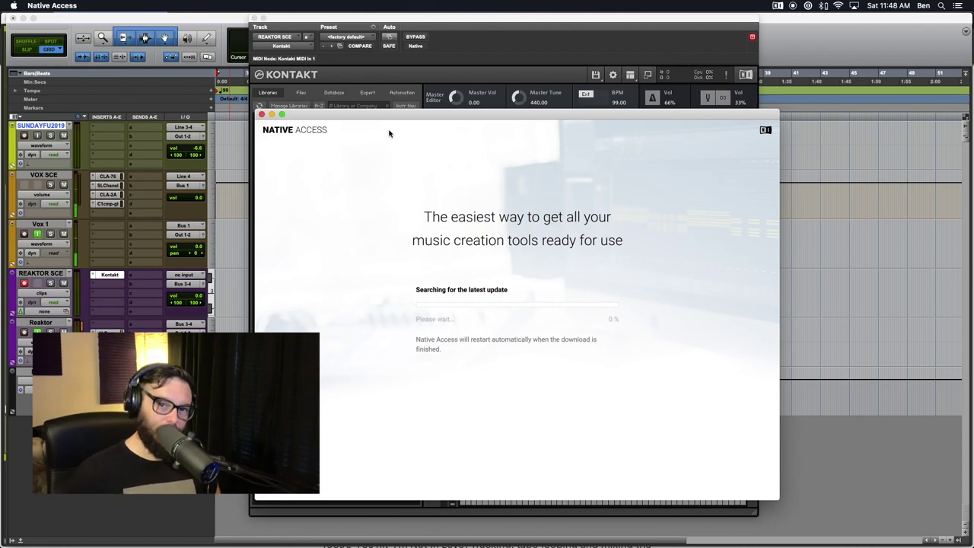
# Step: Close the updating Native Access window and drag Tape Choir from its Instruments list into the rack
pyautogui.click(600, 41)
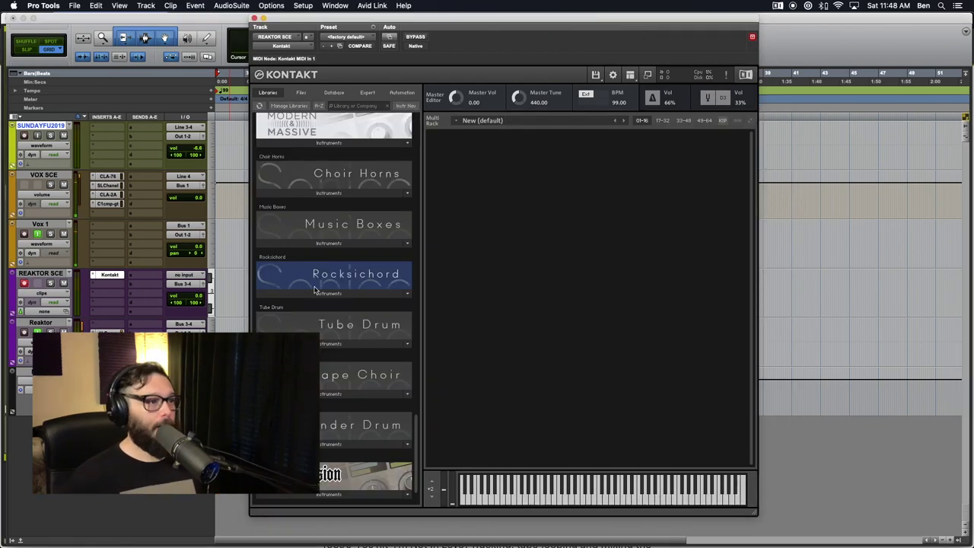
pyautogui.click(320, 392)
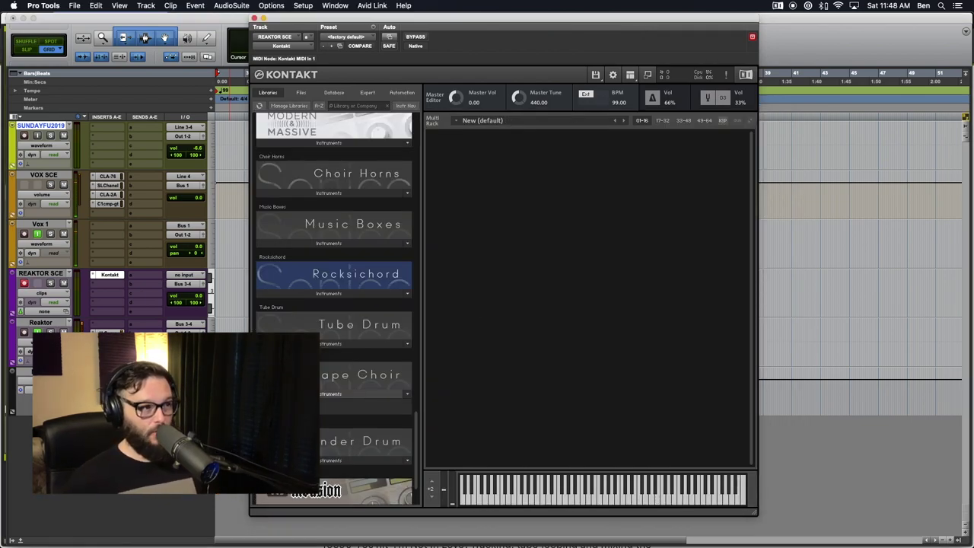
pyautogui.moveTo(334, 411); pyautogui.dragTo(652, 304)
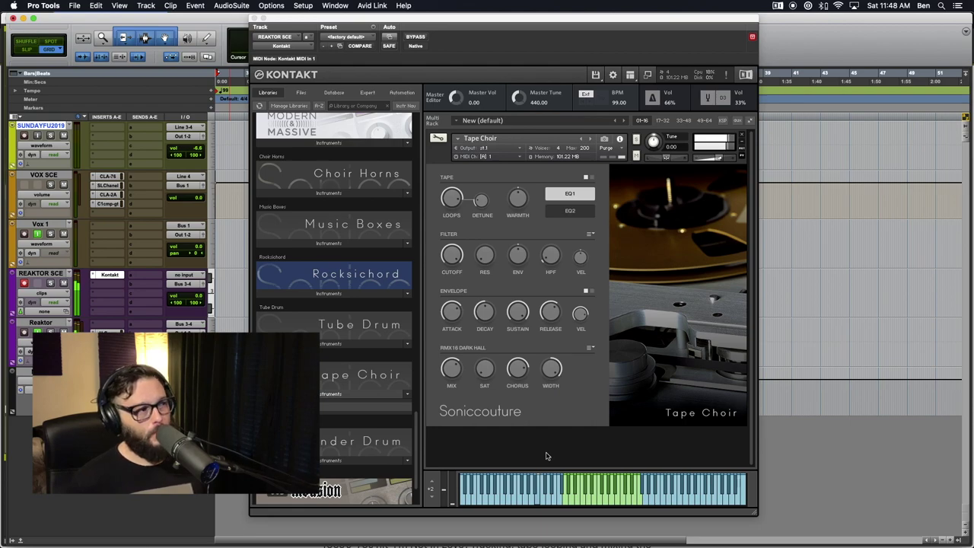
pyautogui.click(715, 160)
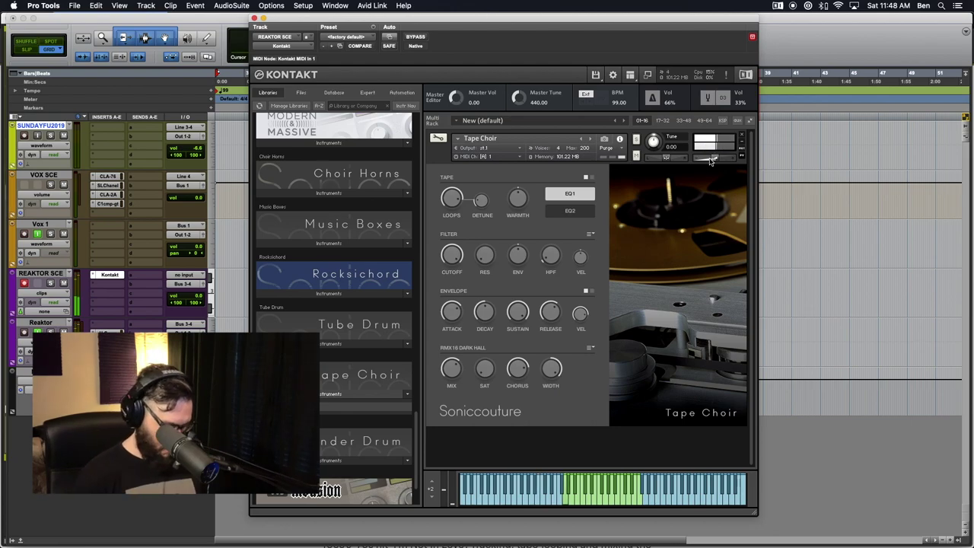
pyautogui.press('super+Tab')
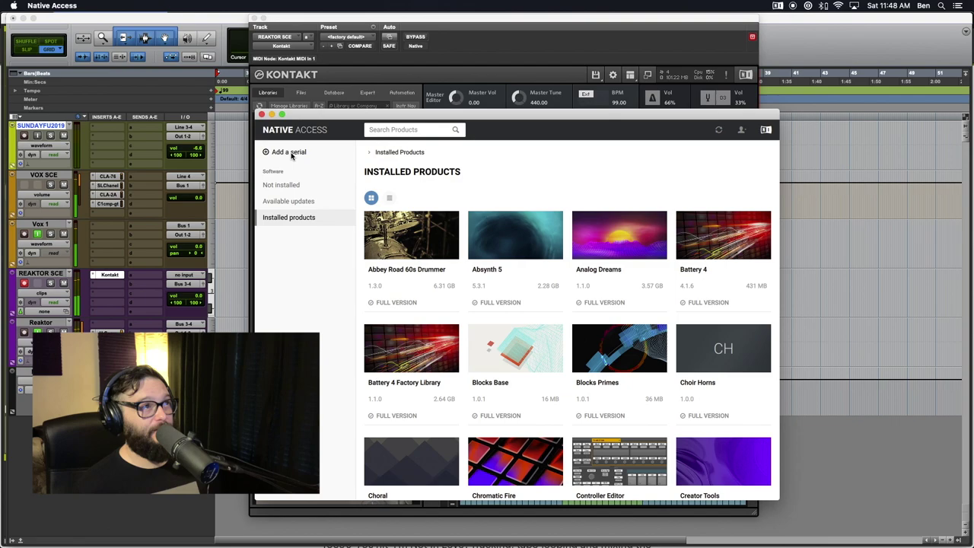
pyautogui.click(289, 152)
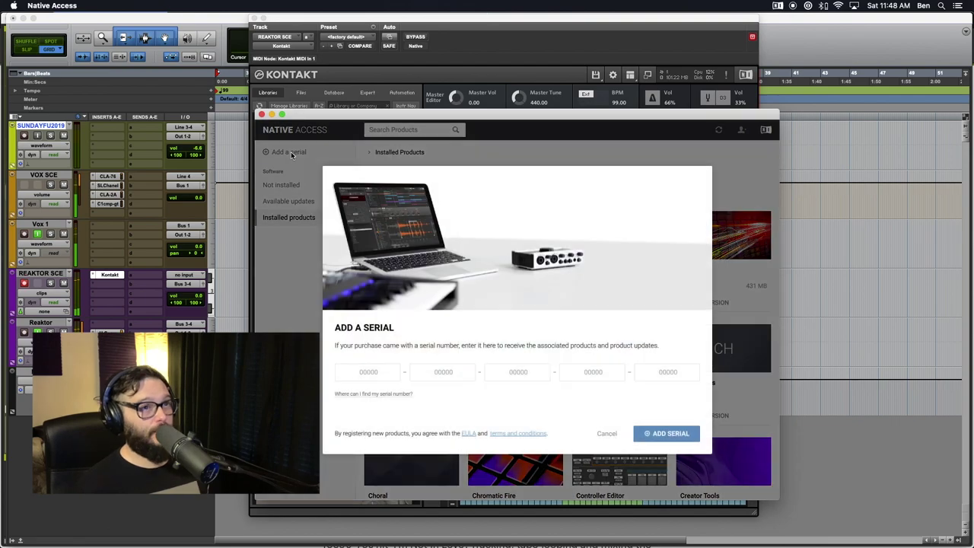
pyautogui.click(369, 372)
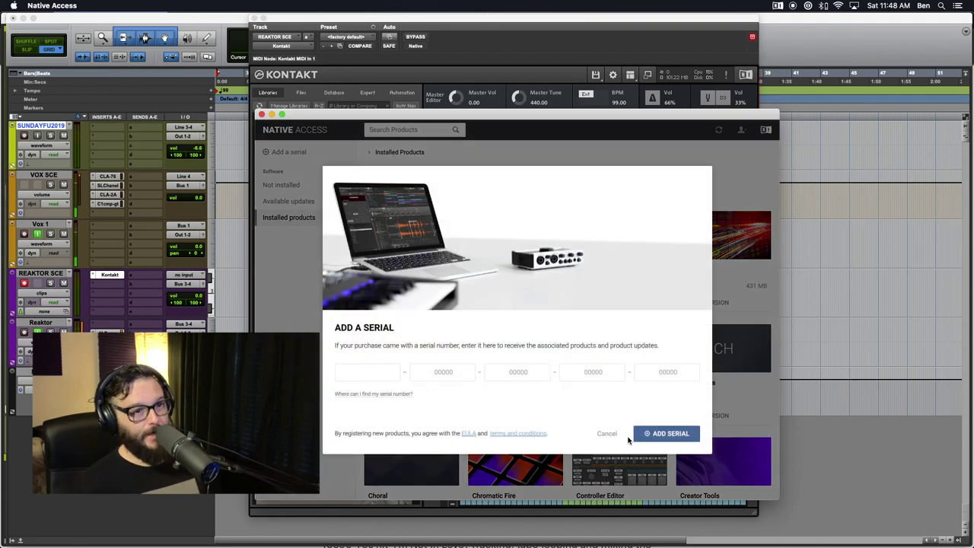
pyautogui.click(606, 433)
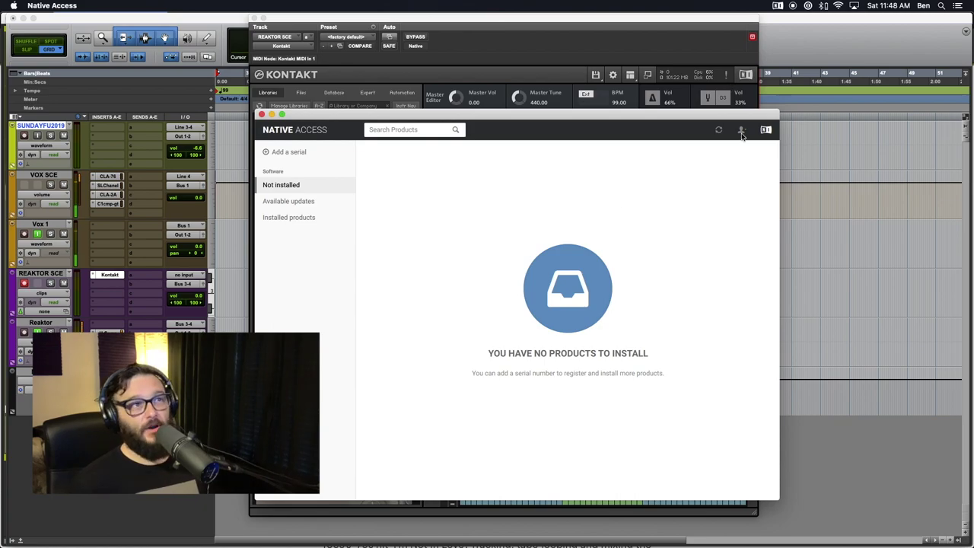
pyautogui.click(297, 200)
pyautogui.click(293, 185)
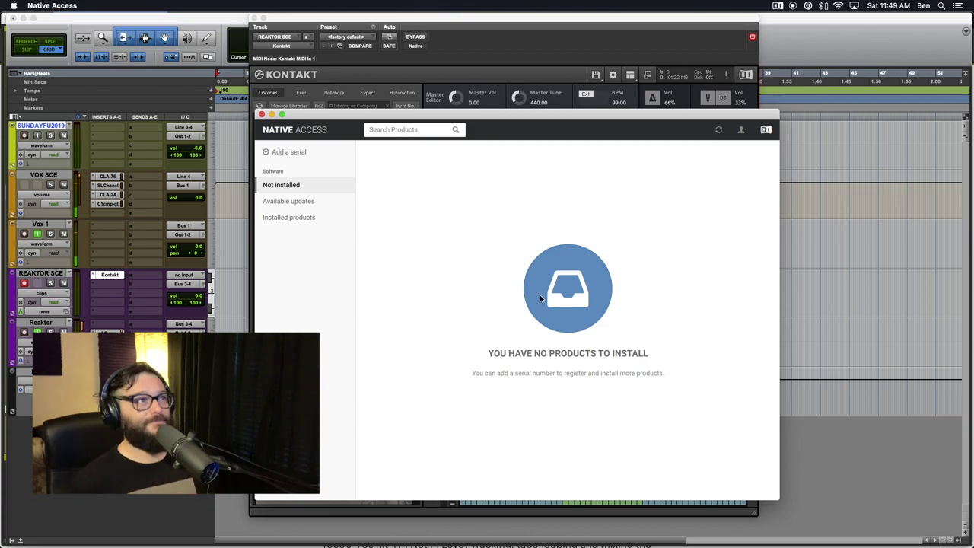
pyautogui.click(262, 113)
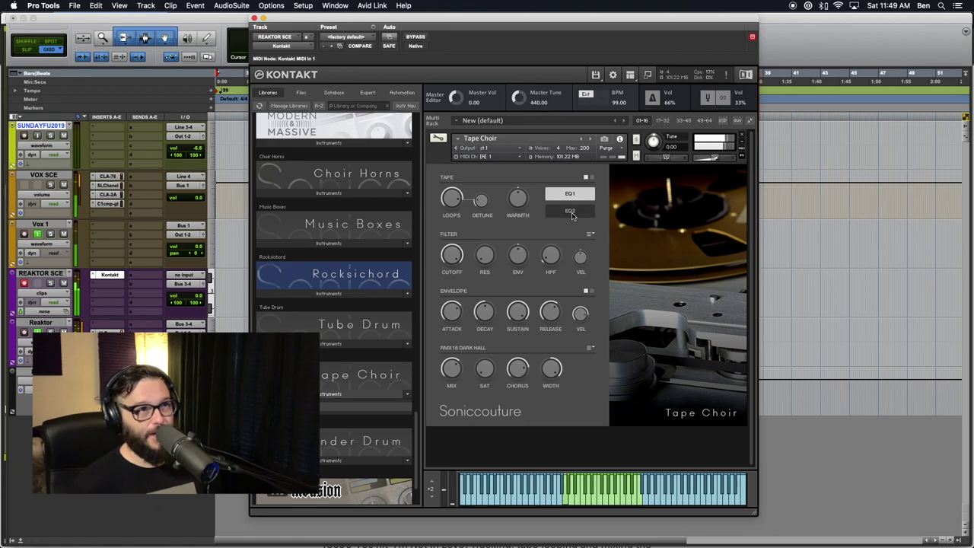
# Step: Switch Tape Choir's tape section to EQ2, raise Warmth to 0.50 dB and add a little Wow
pyautogui.click(571, 213)
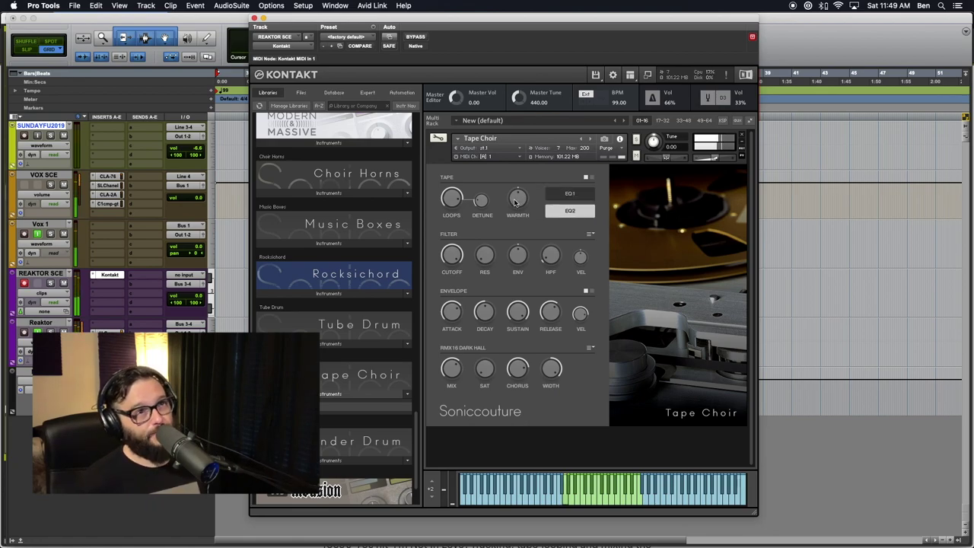
pyautogui.click(592, 178)
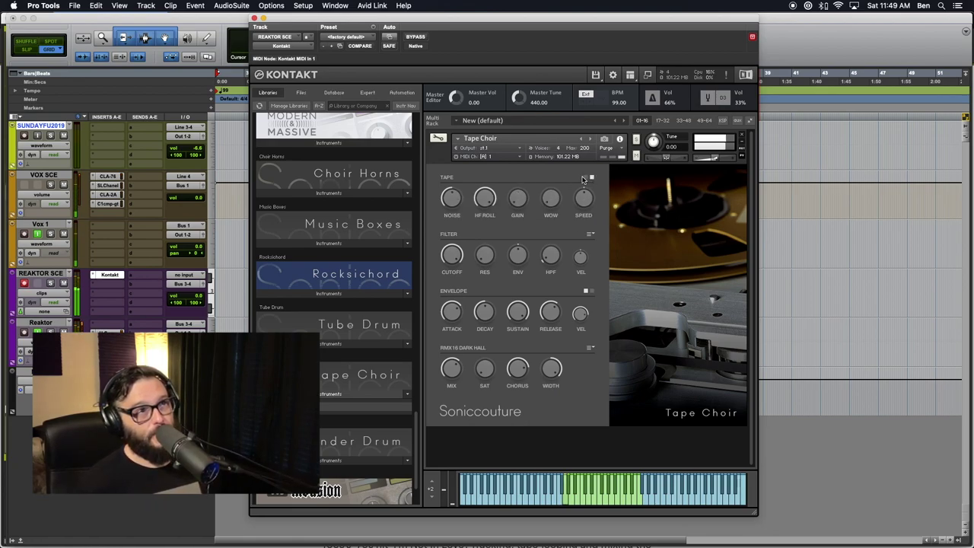
pyautogui.click(586, 178)
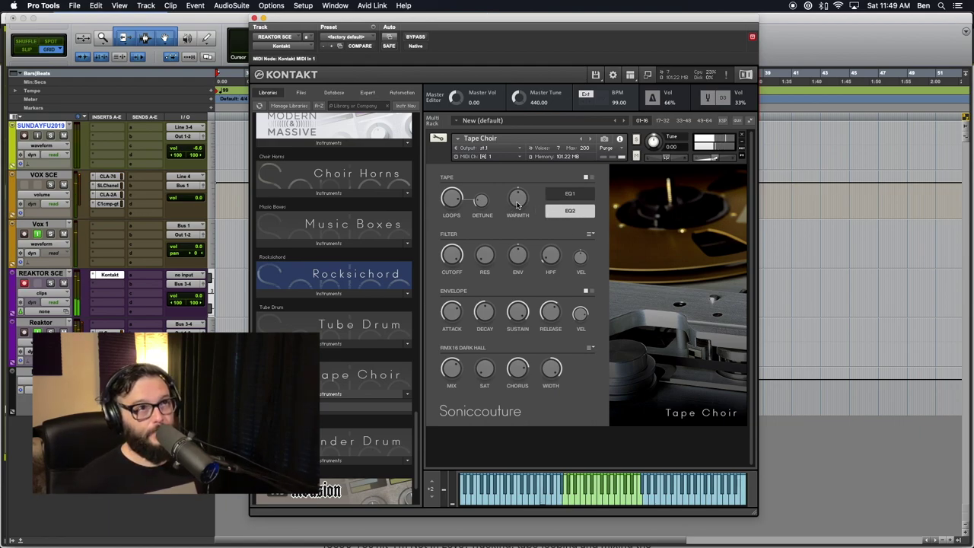
pyautogui.moveTo(517, 204); pyautogui.dragTo(481, 199)
pyautogui.click(591, 177)
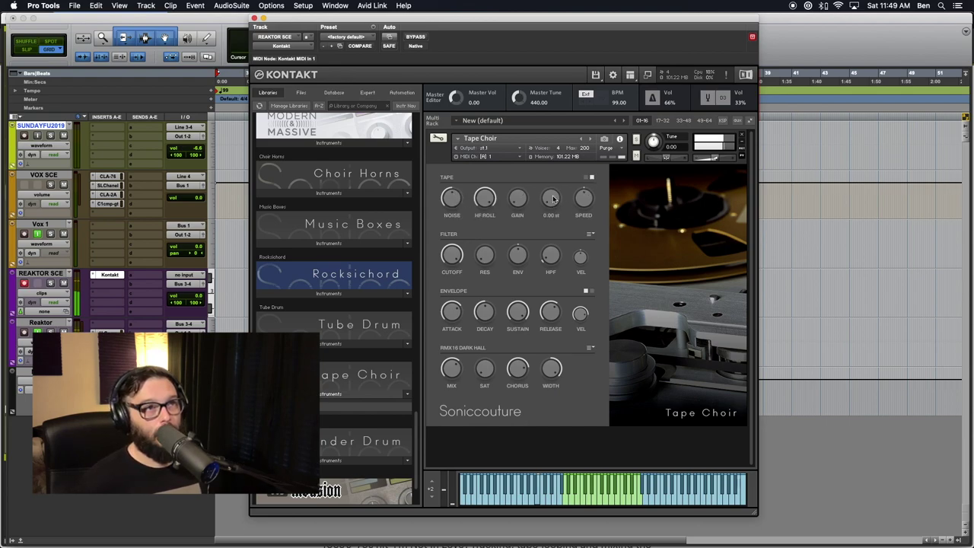
pyautogui.moveTo(555, 201); pyautogui.dragTo(553, 187)
pyautogui.moveTo(586, 185)
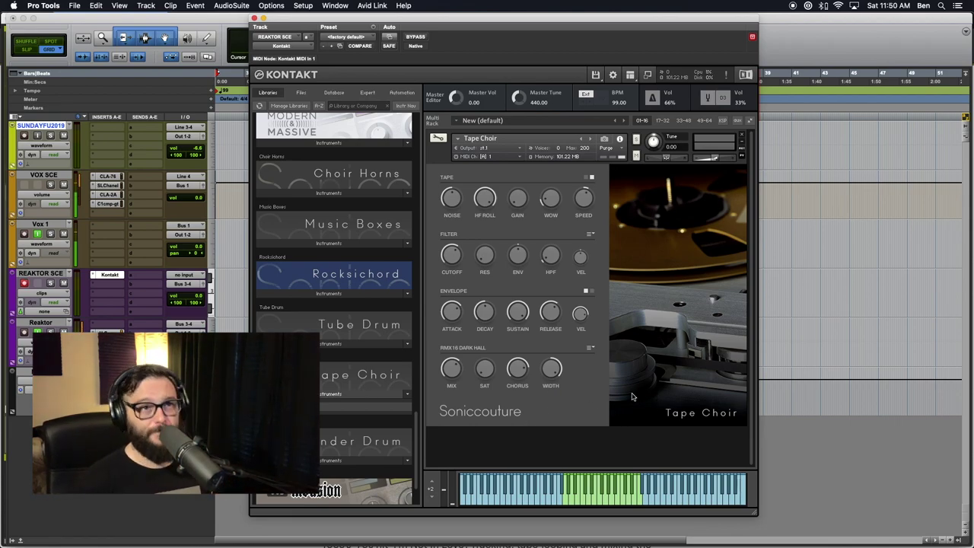
# Step: Remove Tape Choir from the rack without saving and bring the Firefox blog article forward
pyautogui.click(741, 138)
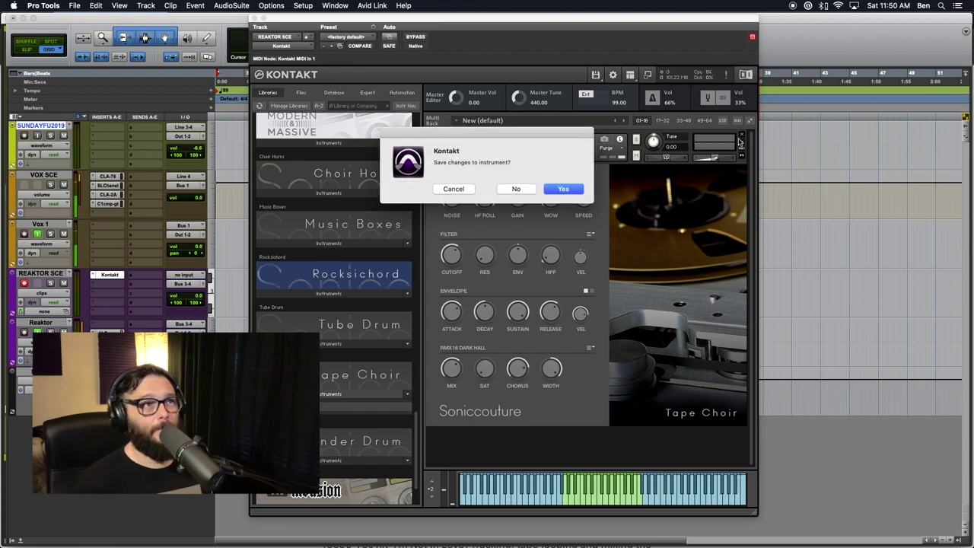
pyautogui.click(522, 192)
pyautogui.press('super+Tab')
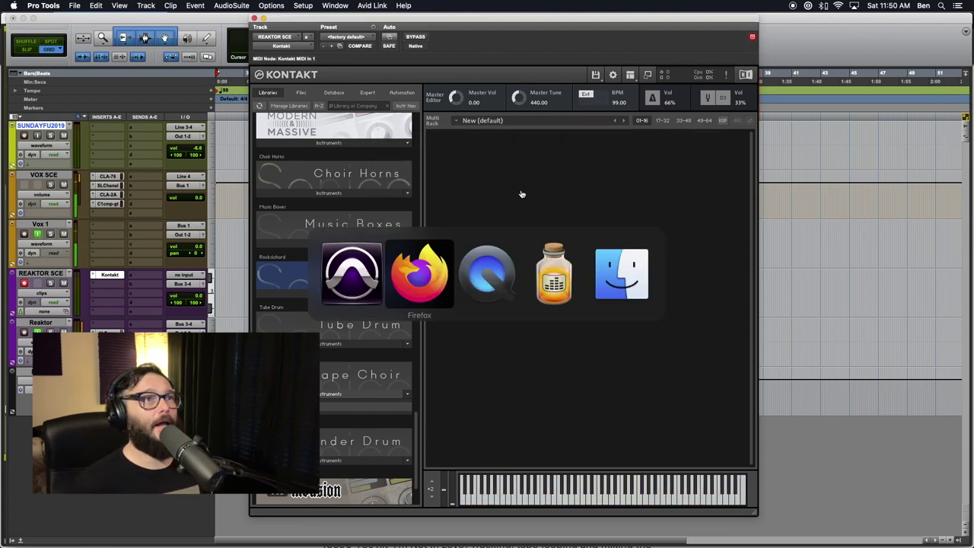
pyautogui.press('Tab')
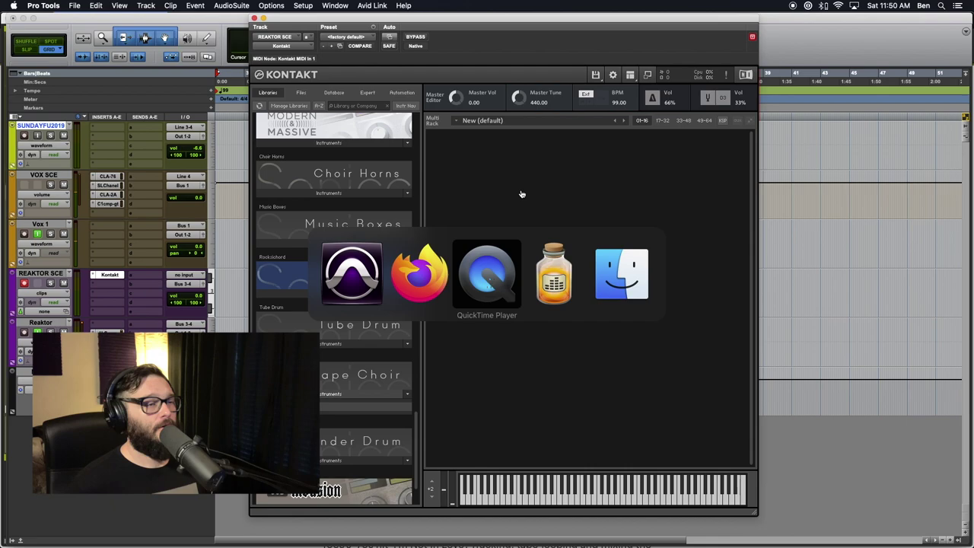
pyautogui.hotkey('shift', 'Tab')
pyautogui.press('Tab')
pyautogui.hotkey('shift', 'Tab')
pyautogui.press('Tab')
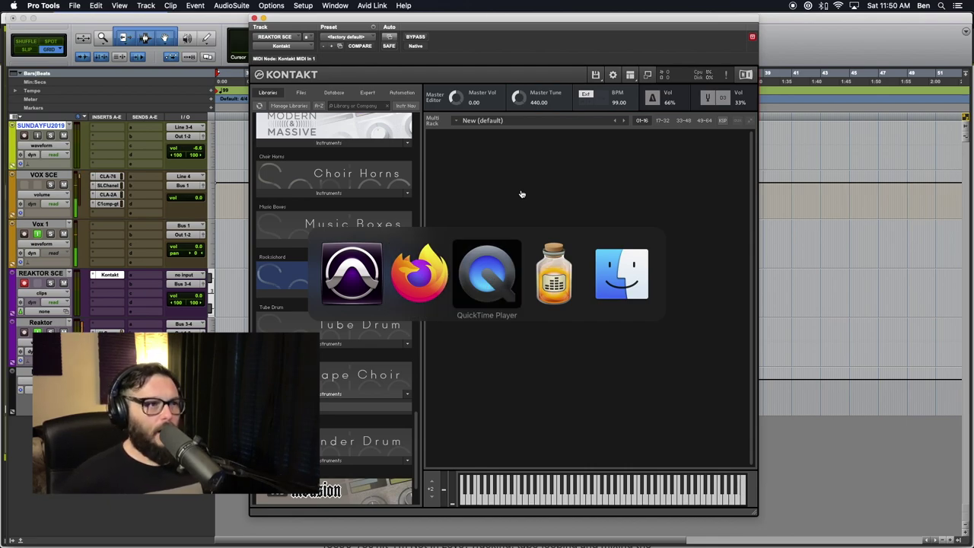
pyautogui.hotkey('shift', 'Tab')
pyautogui.press('Tab')
pyautogui.hotkey('shift', 'Tab')
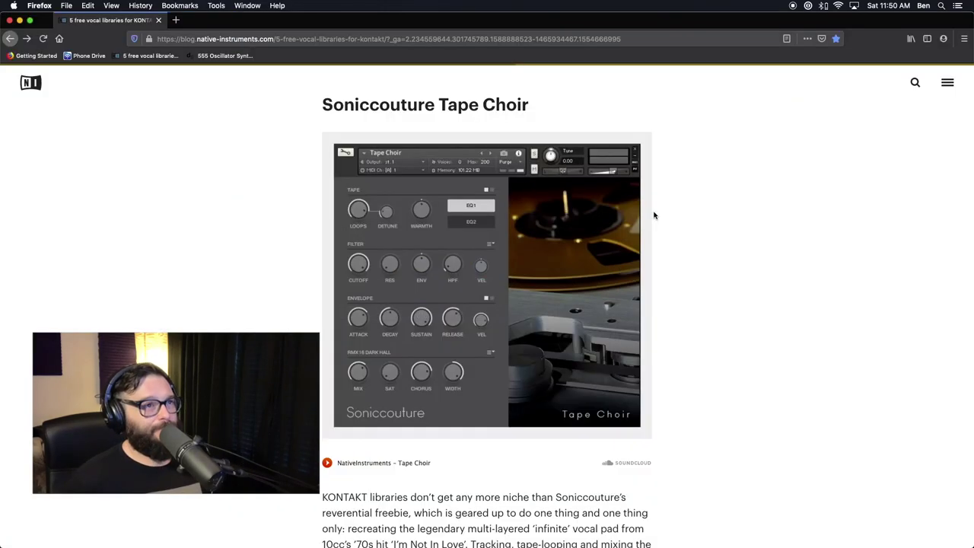
# Step: Scroll the article down to the SoundBetter Singers section and return to Pro Tools
pyautogui.scroll(-10, 602, 343)
pyautogui.scroll(1, 602, 346)
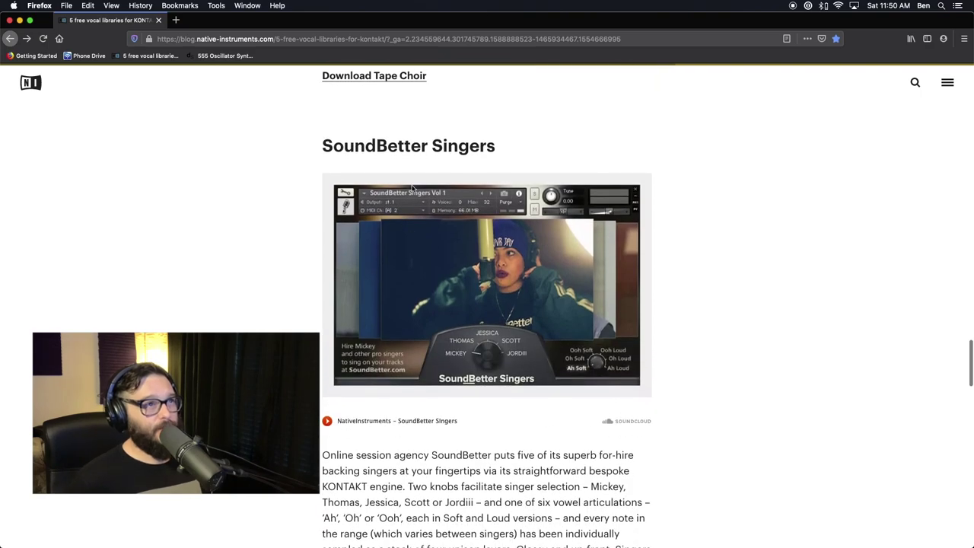
pyautogui.scroll(-1, 380, 192)
pyautogui.scroll(-2, 382, 323)
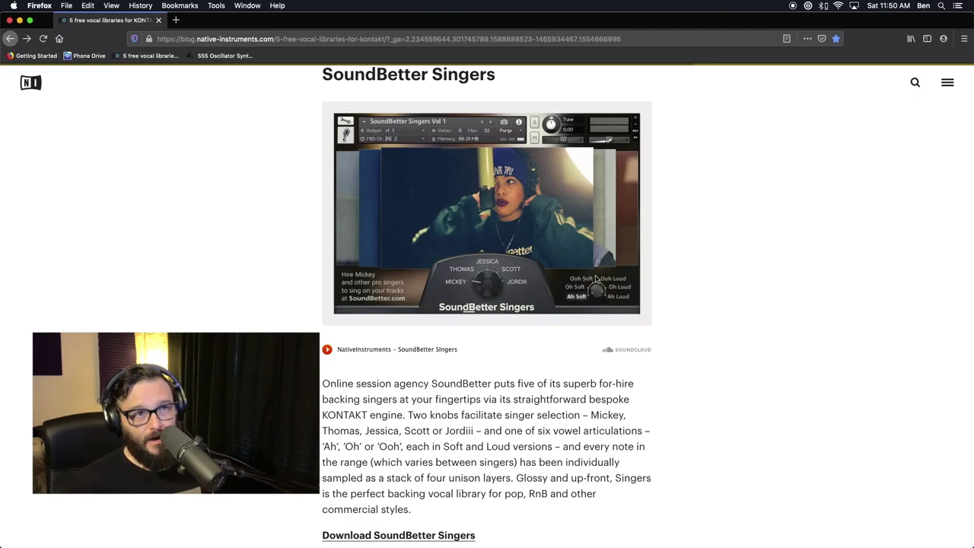
pyautogui.press('super+Tab')
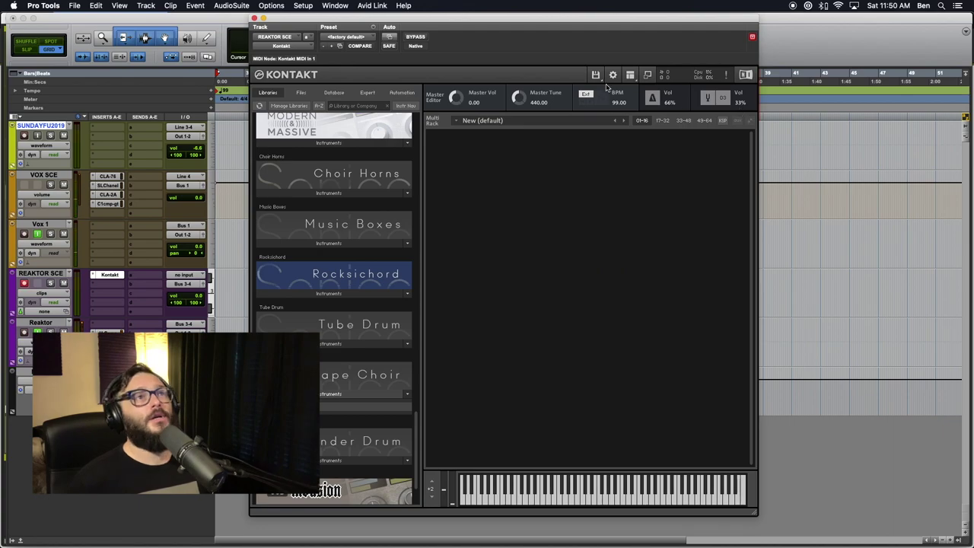
# Step: Load SoundBetter Singers Vol 1.nki from recent files and set its MIDI channel to omni
pyautogui.click(597, 76)
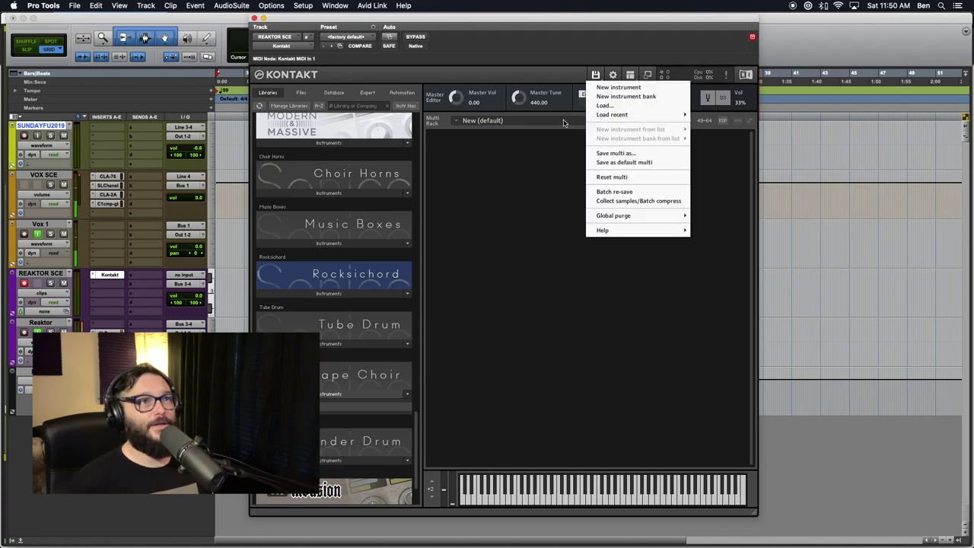
pyautogui.moveTo(598, 118)
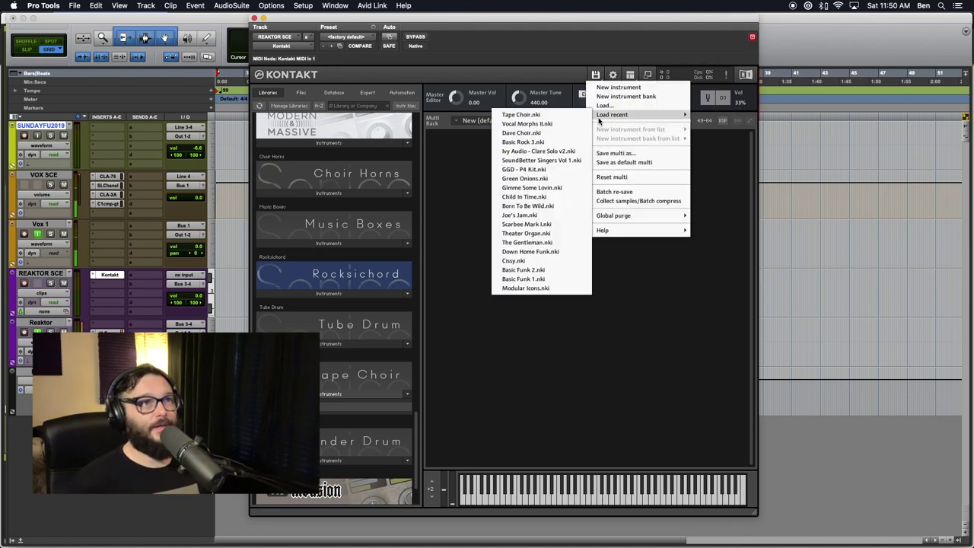
pyautogui.click(524, 161)
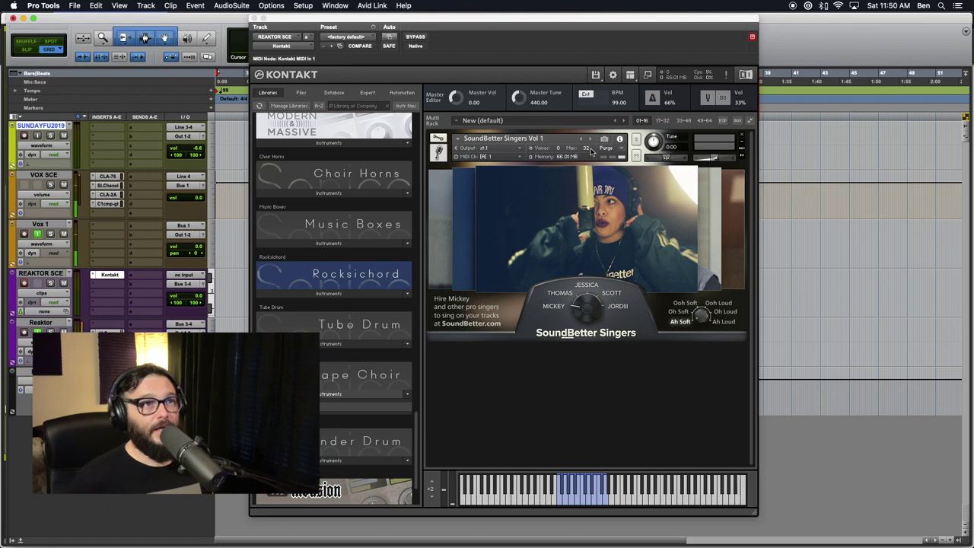
pyautogui.click(487, 157)
pyautogui.click(493, 162)
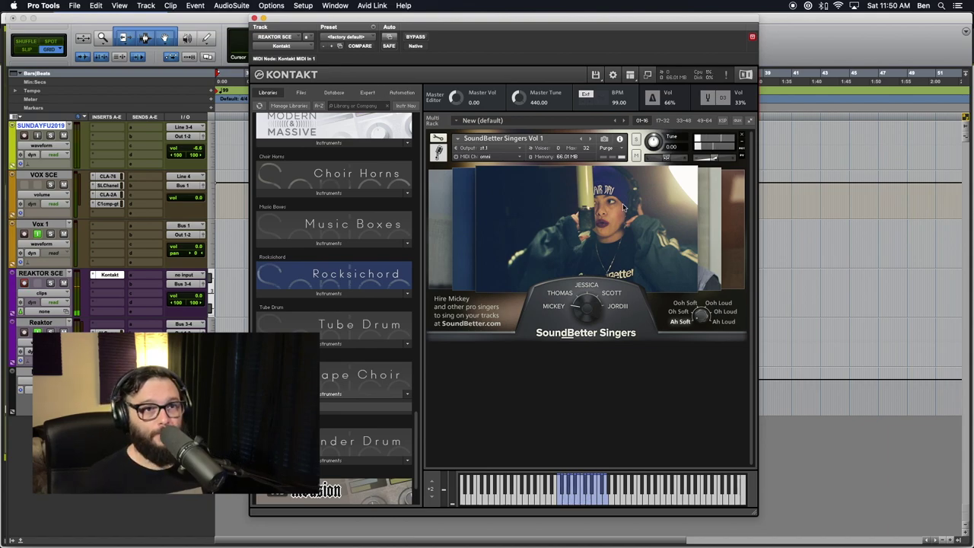
# Step: Try the Ooh Loud and Oh Loud articulations, then settle on Ah Loud
pyautogui.moveTo(701, 323); pyautogui.dragTo(702, 327)
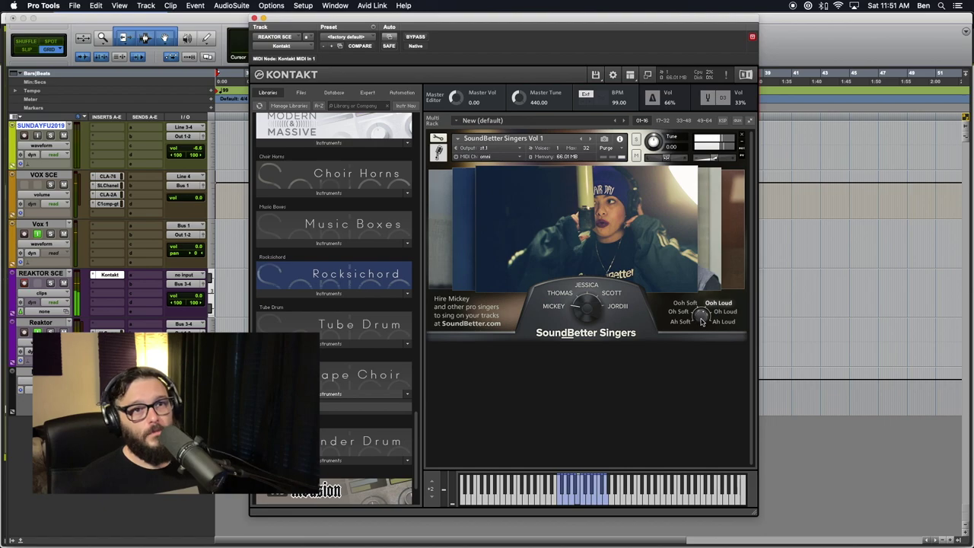
pyautogui.click(701, 314)
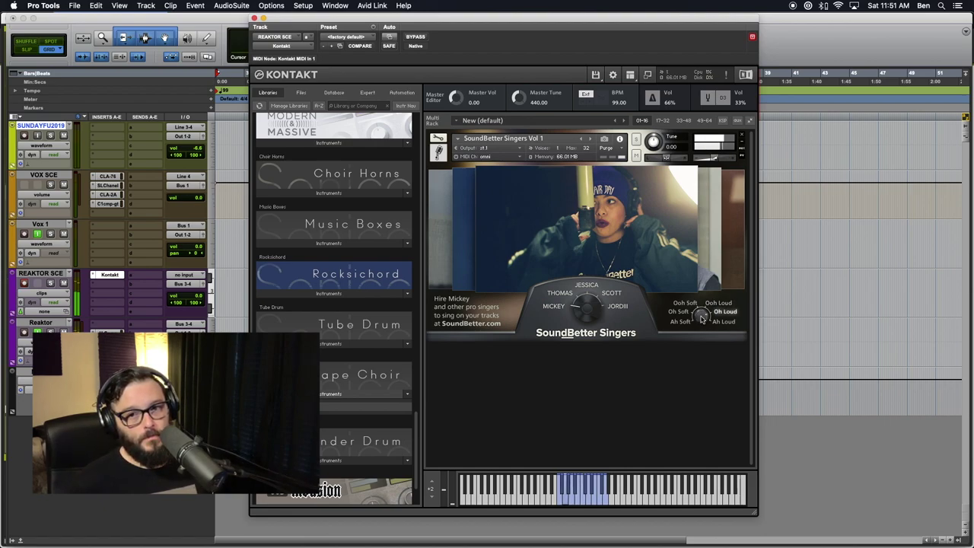
pyautogui.click(701, 317)
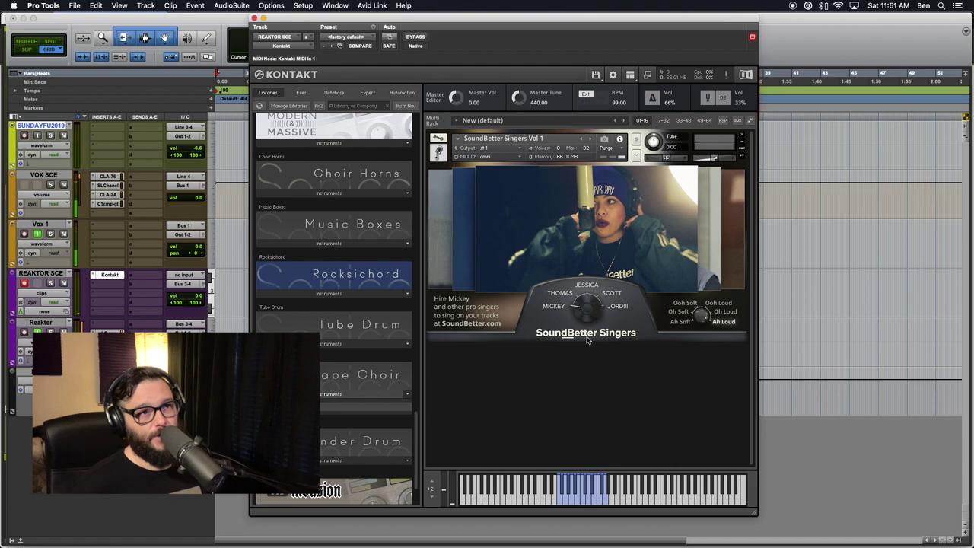
# Step: Audition singer Thomas with a note, then set the Oh Loud articulation and singer Jessica
pyautogui.click(573, 301)
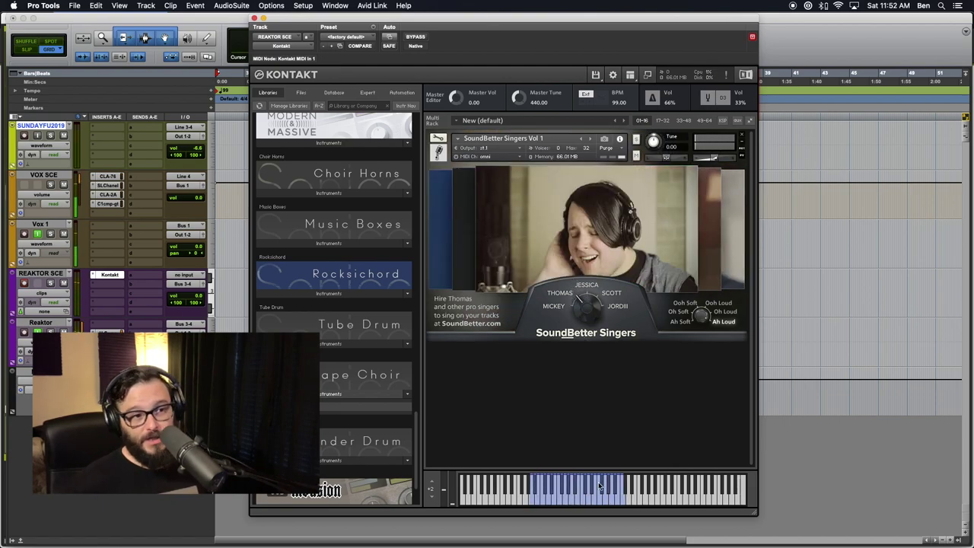
pyautogui.click(567, 495)
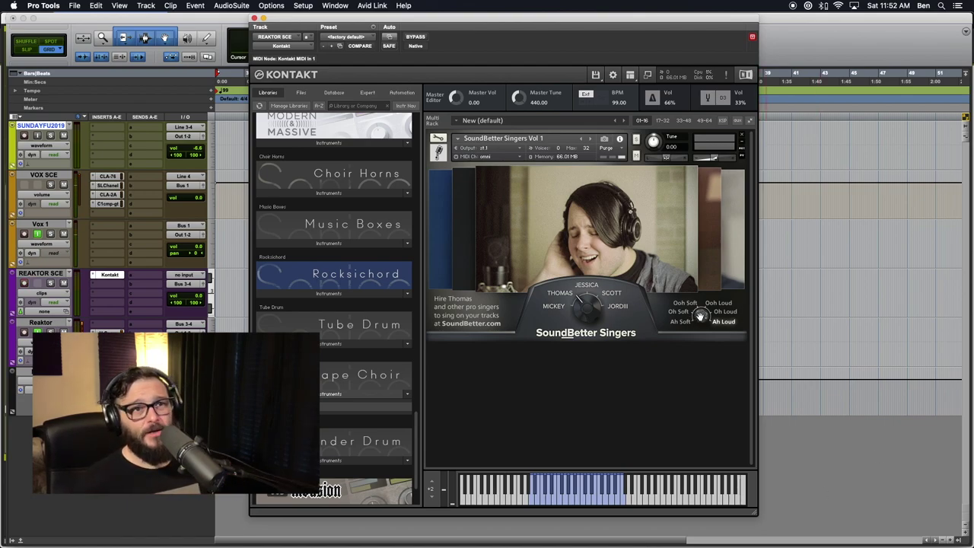
pyautogui.moveTo(709, 320); pyautogui.dragTo(699, 330)
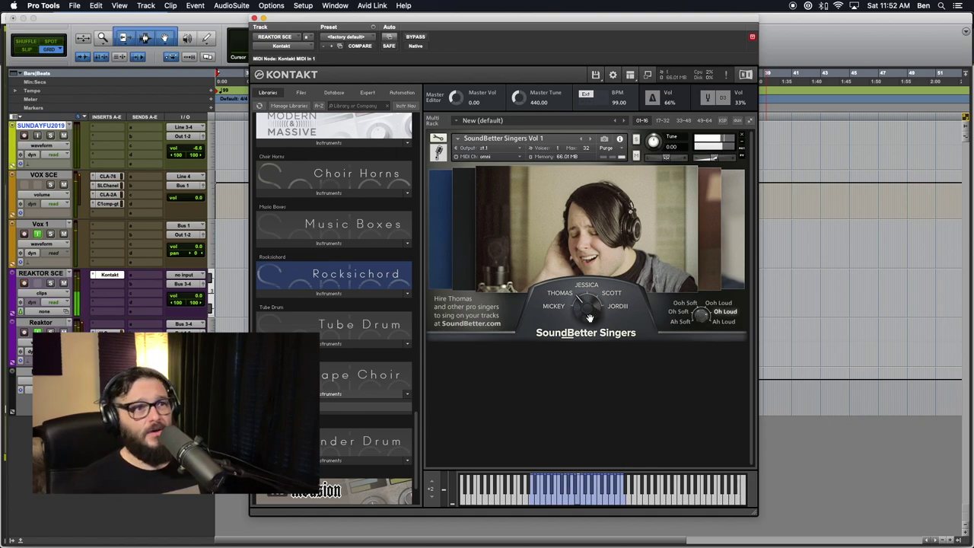
pyautogui.moveTo(584, 318); pyautogui.dragTo(582, 295)
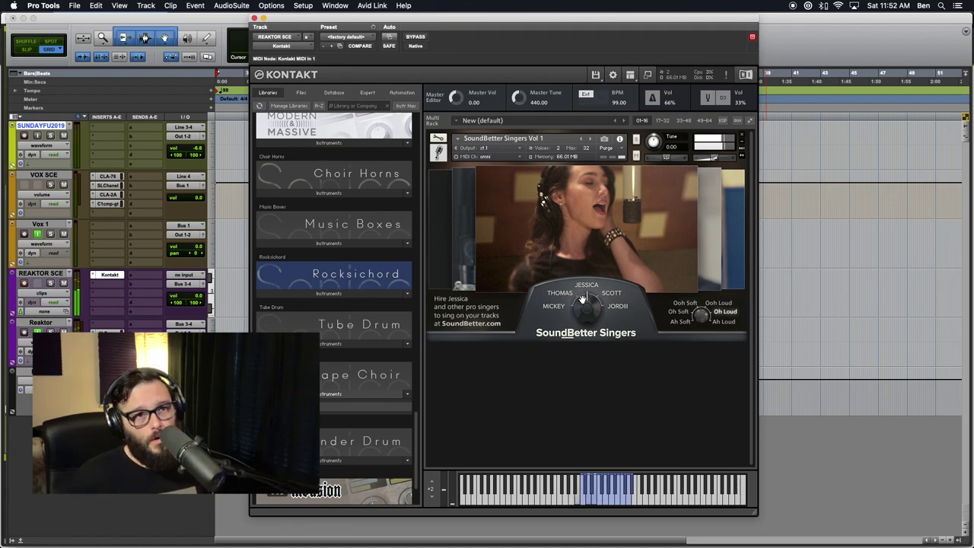
# Step: Try Ooh Soft and singer Scott, then settle on singer Jordiii with Ah Loud
pyautogui.moveTo(706, 323); pyautogui.dragTo(702, 348)
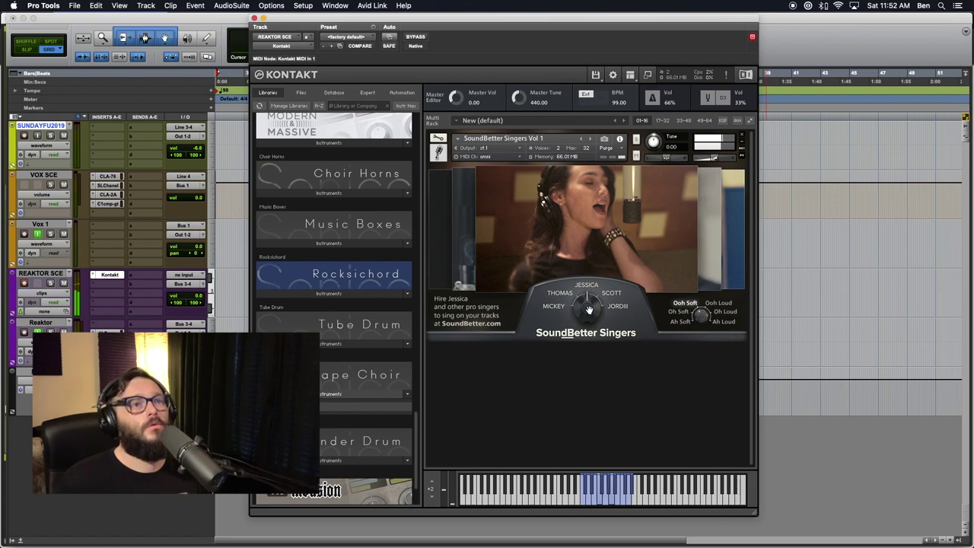
pyautogui.moveTo(584, 306); pyautogui.dragTo(592, 296)
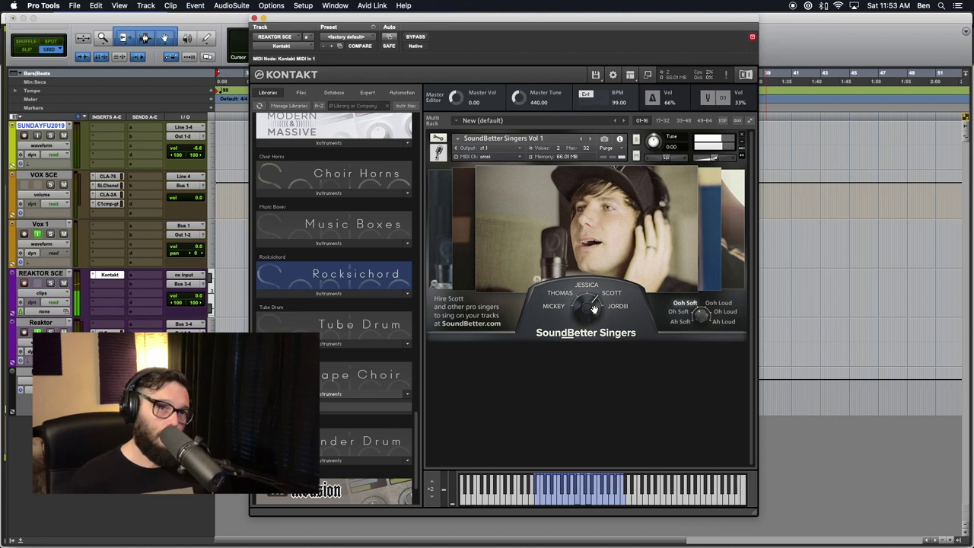
pyautogui.moveTo(594, 308); pyautogui.dragTo(588, 287)
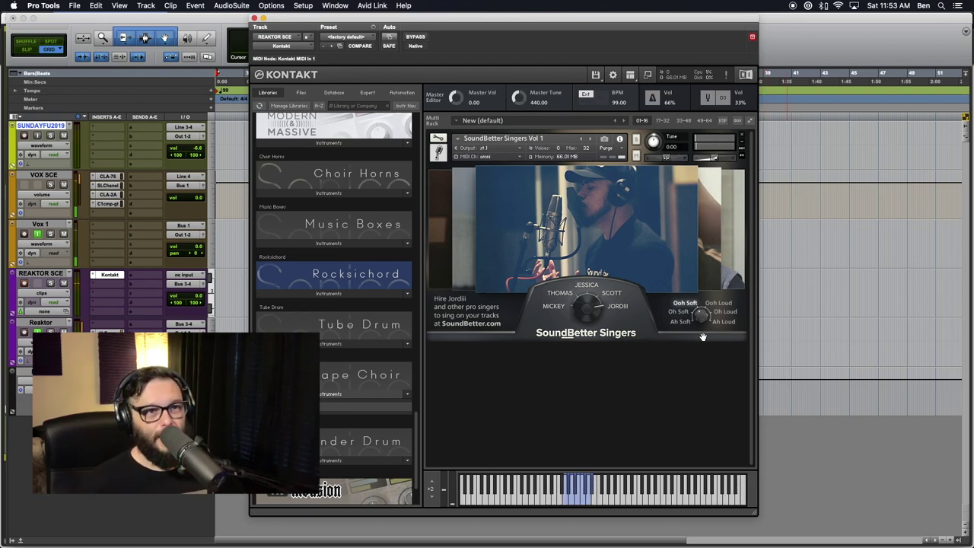
pyautogui.moveTo(700, 316); pyautogui.dragTo(703, 276)
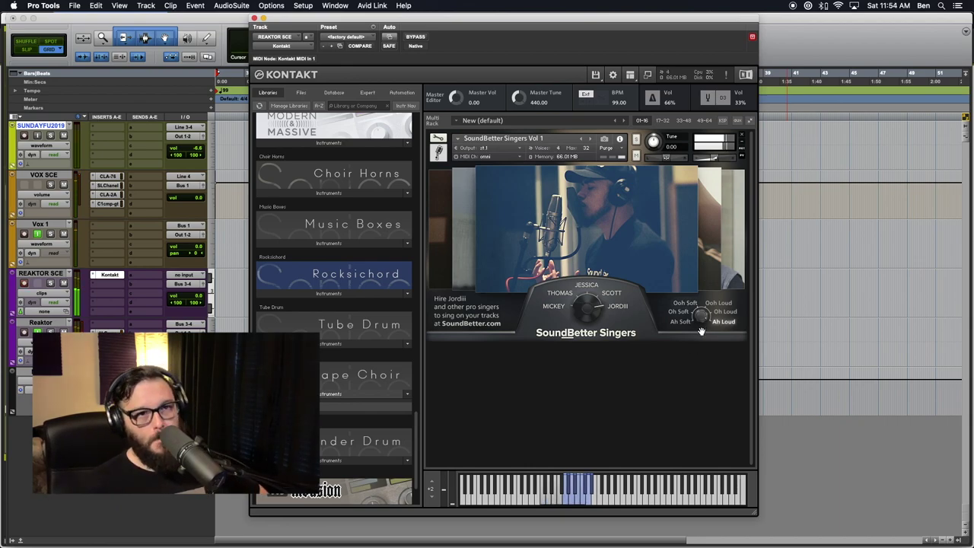
# Step: Remove SoundBetter Singers without saving and scroll the article to Ivy Audio Clare Solo
pyautogui.click(741, 135)
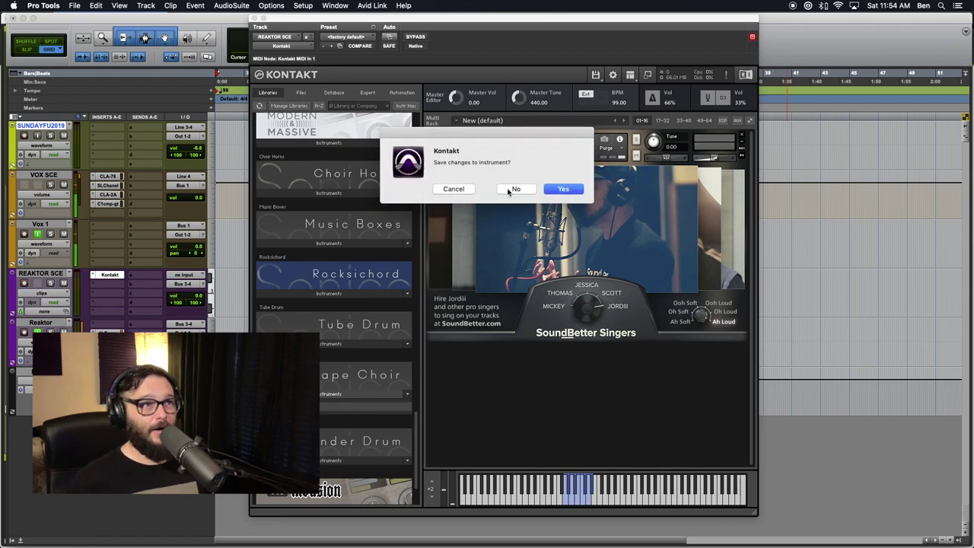
pyautogui.click(516, 190)
pyautogui.press('super+Tab')
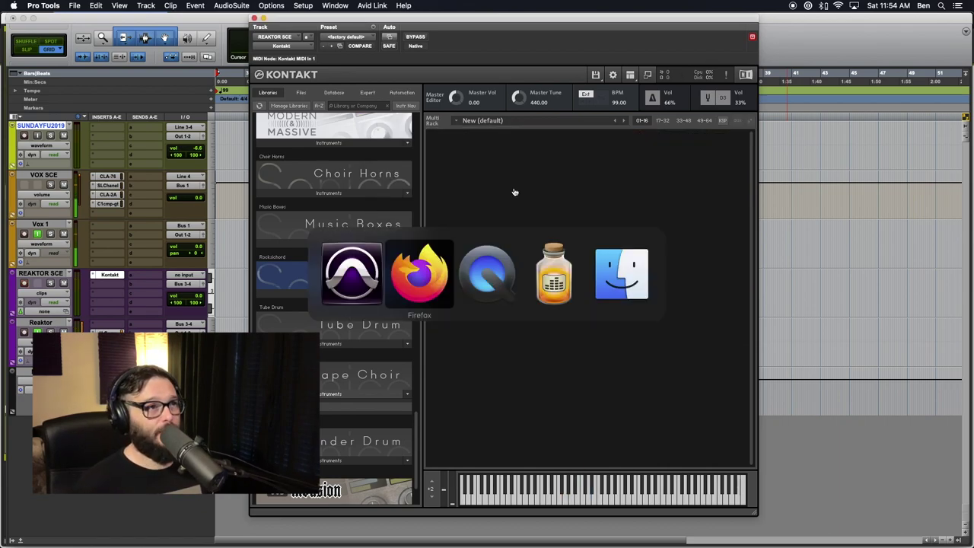
pyautogui.scroll(-10, 453, 408)
pyautogui.scroll(-1, 453, 408)
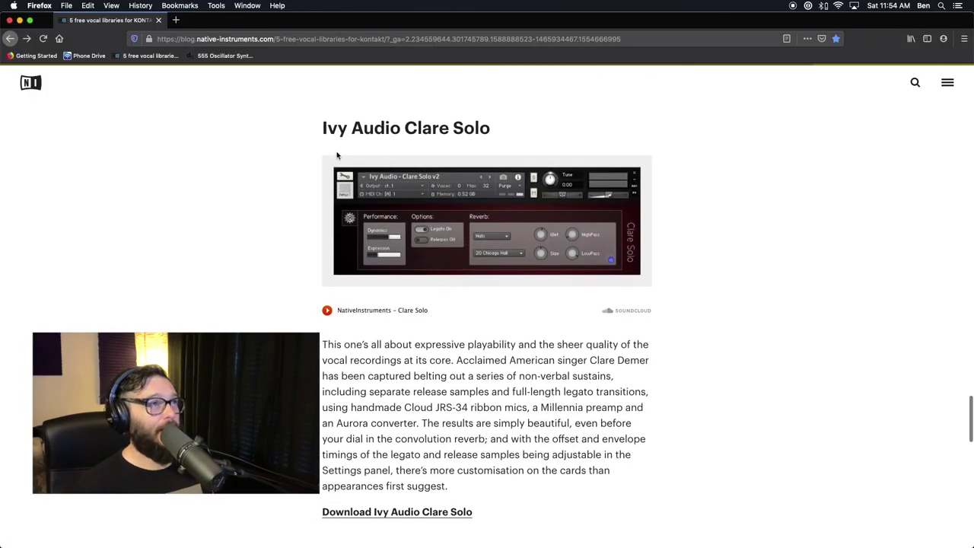
pyautogui.scroll(-1, 315, 143)
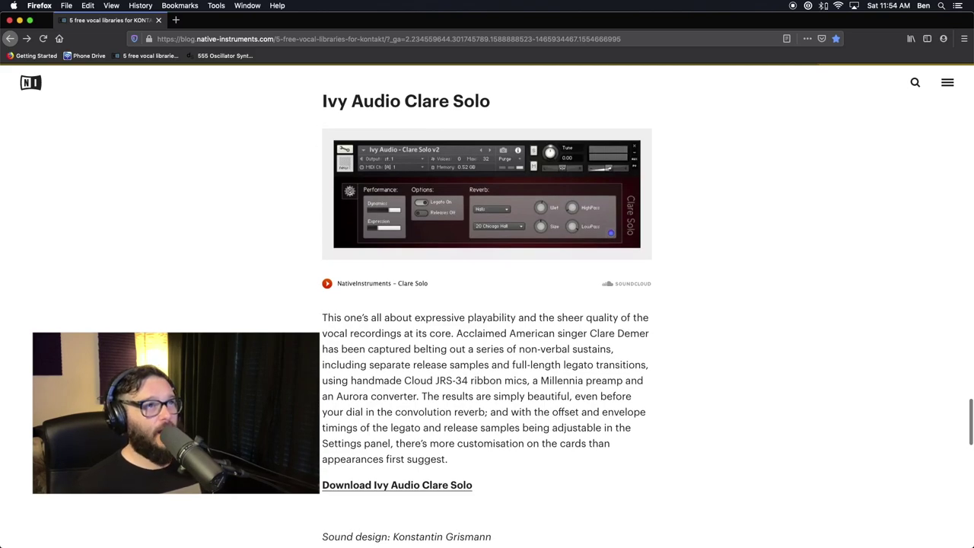
pyautogui.press('super+Tab')
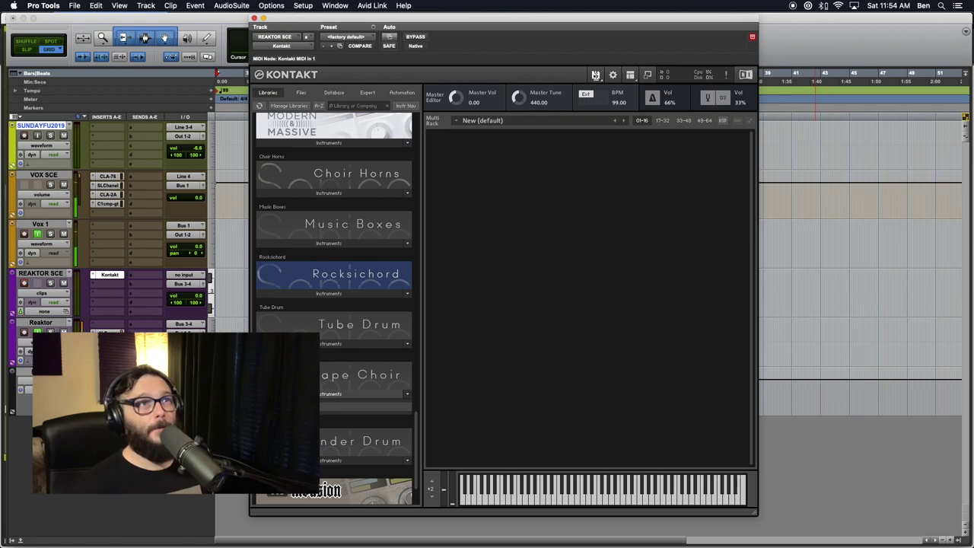
# Step: Load 'Ivy Audio - Clare Solo v2.nki' from Kontakt's recent files into the rack
pyautogui.click(595, 74)
pyautogui.moveTo(612, 114)
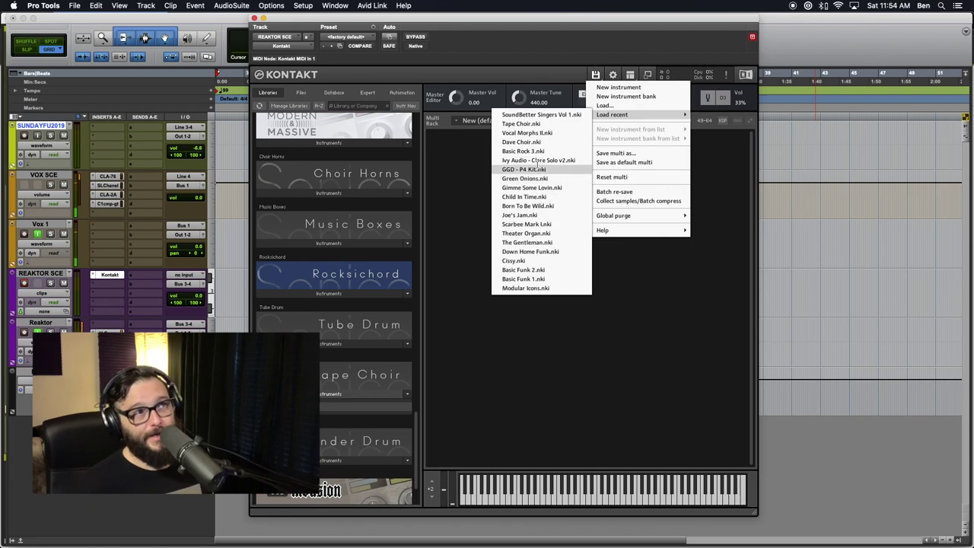
pyautogui.click(538, 161)
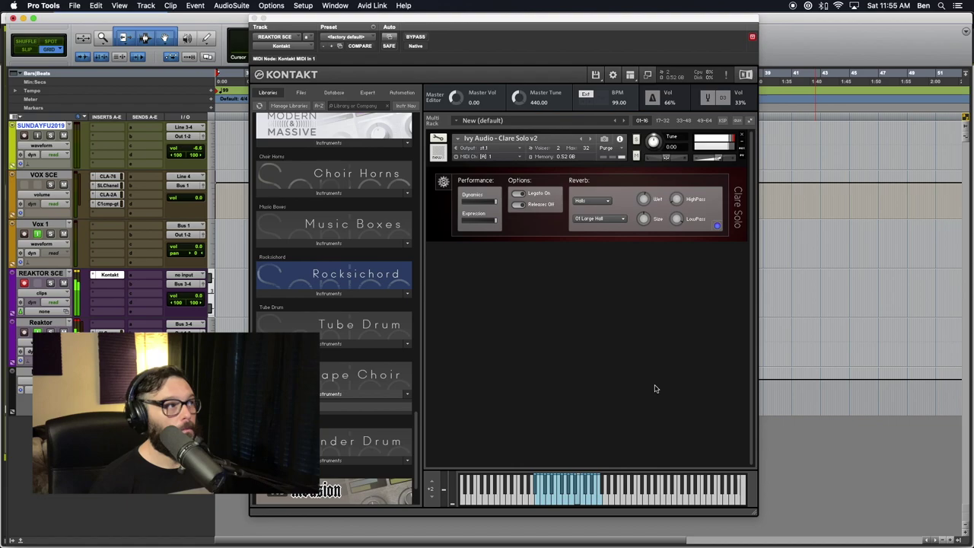
# Step: Lower the Clare Solo instrument volume slightly below its -13.8 setting
pyautogui.click(707, 161)
pyautogui.moveTo(706, 161); pyautogui.dragTo(711, 161)
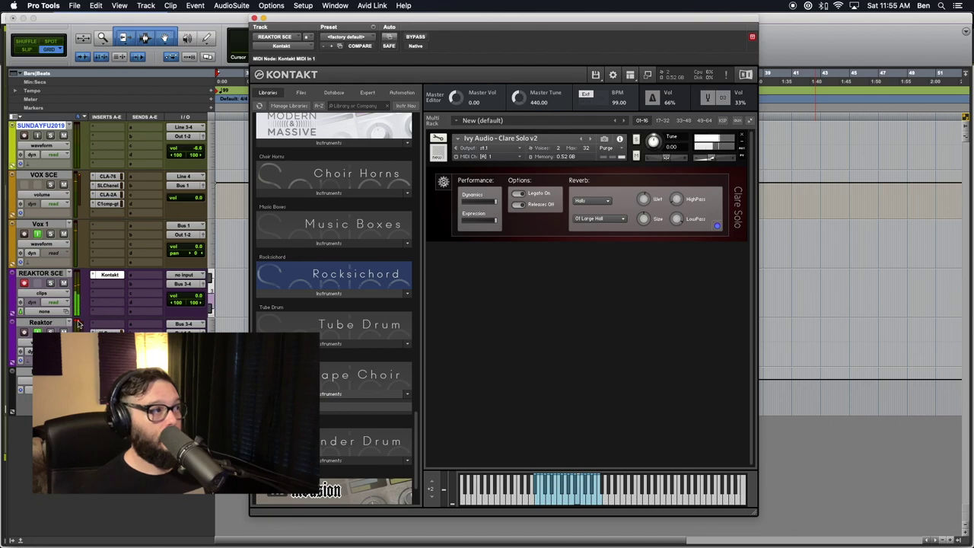
pyautogui.moveTo(710, 159); pyautogui.dragTo(713, 159)
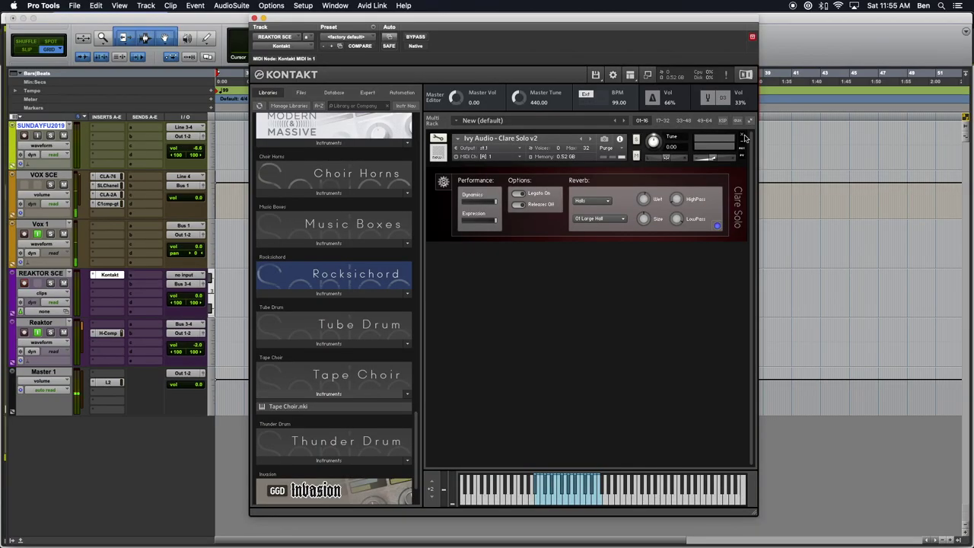
pyautogui.click(794, 169)
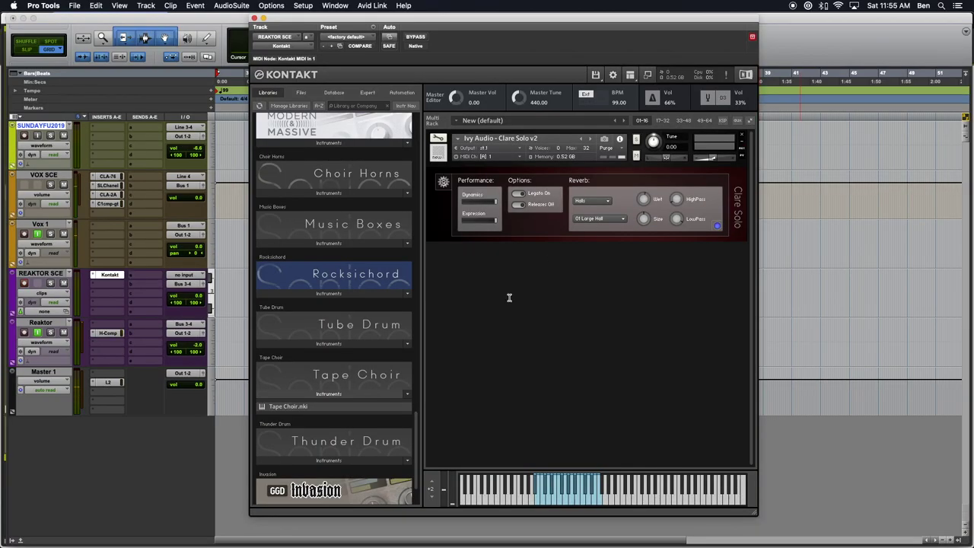